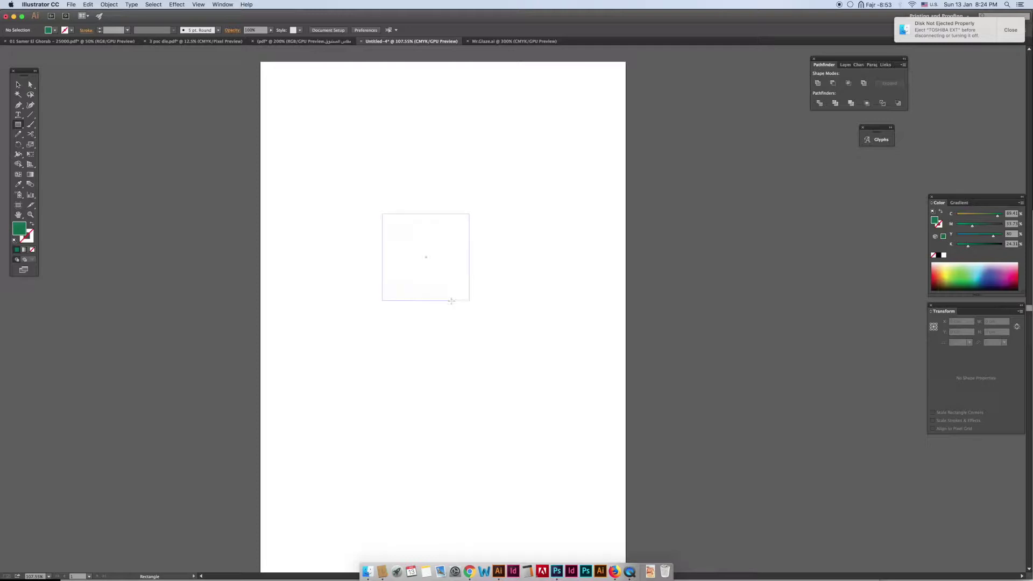
# - Round the green square's lower-left corner to a 3 cm radius
pyautogui.click(30, 85)
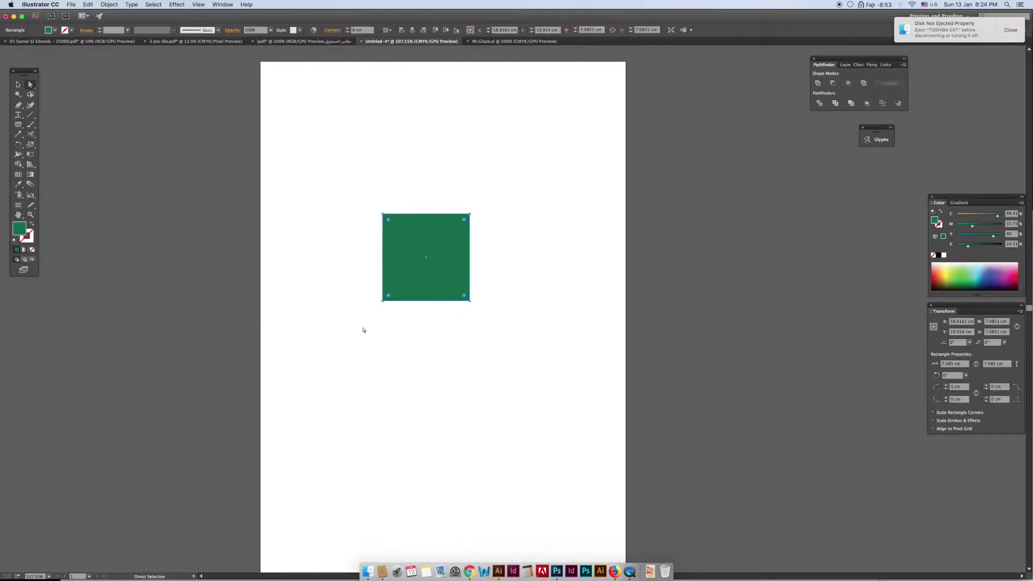
pyautogui.moveTo(412, 284); pyautogui.dragTo(413, 285)
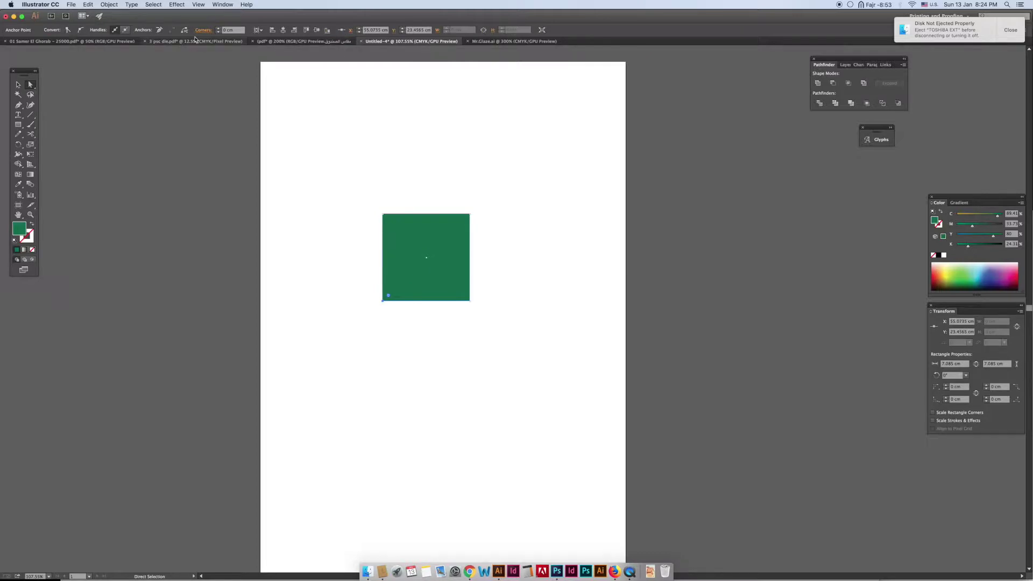
pyautogui.click(218, 29)
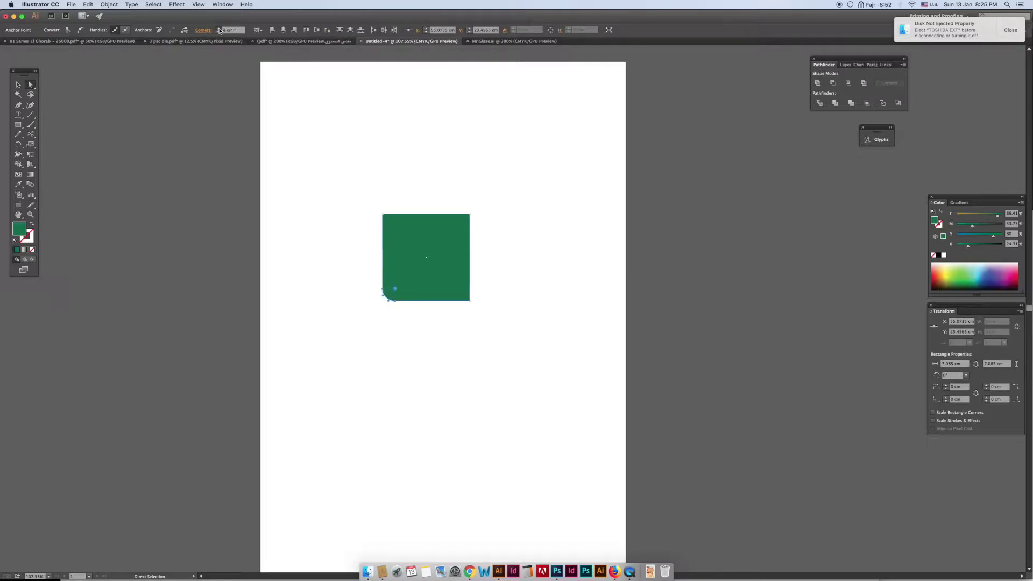
pyautogui.click(218, 28)
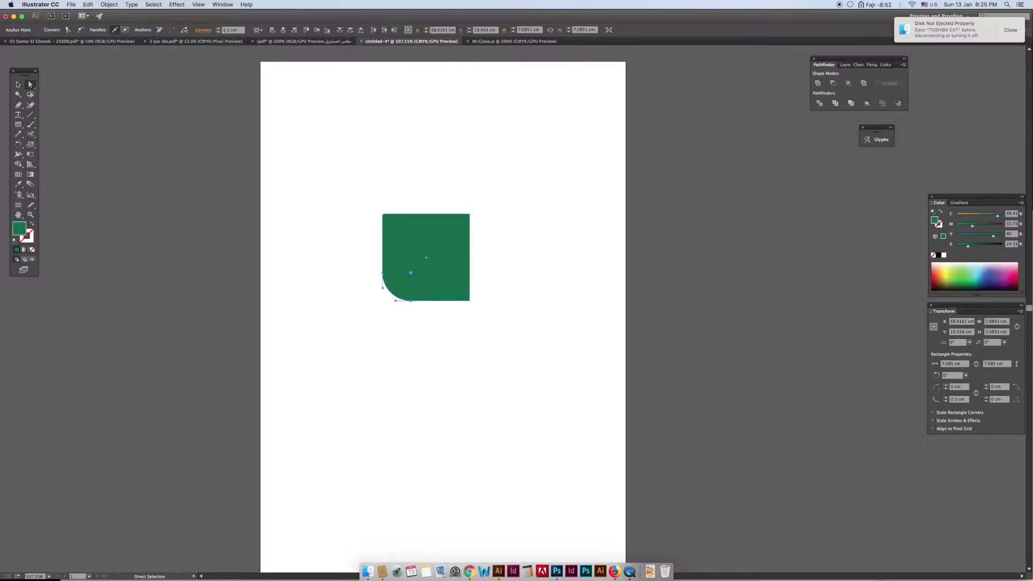
pyautogui.click(230, 30)
pyautogui.write('3')
pyautogui.press('Return')
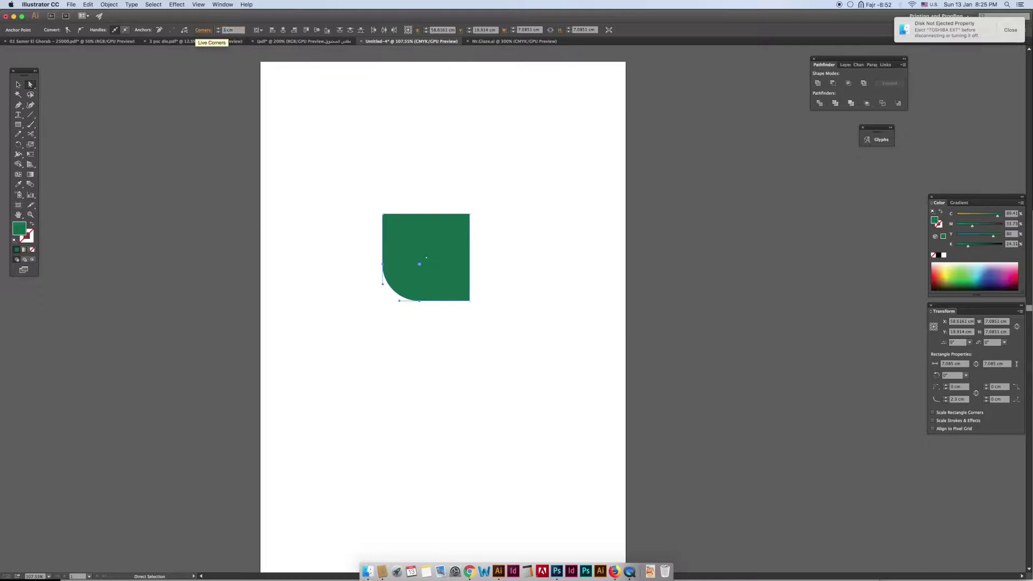
# - Round the opposite, upper-right corner of the green square to a 3 cm radius
pyautogui.click(469, 215)
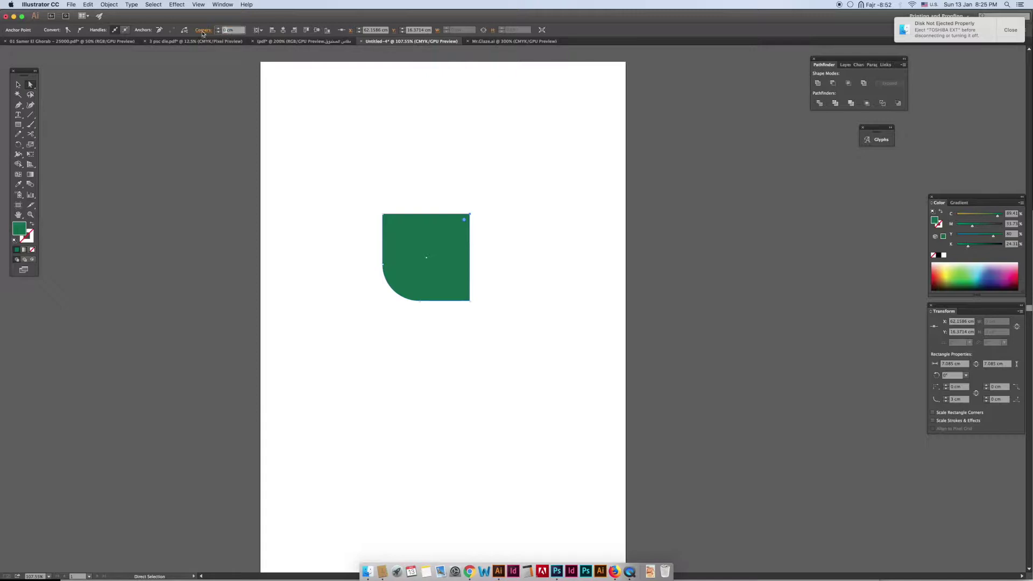
pyautogui.write('3')
pyautogui.press('Return')
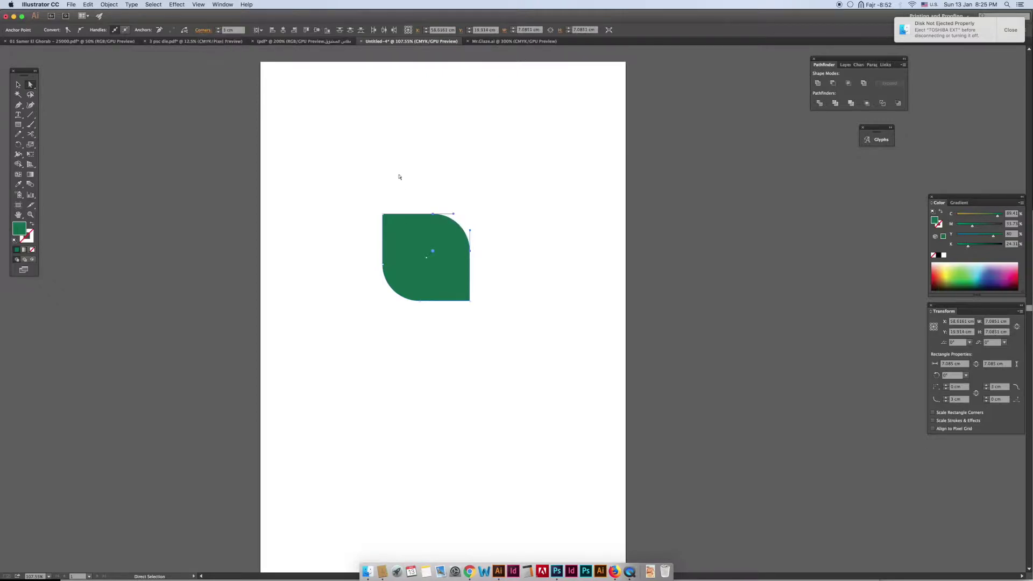
pyautogui.click(396, 176)
# - Move the green leaf shape further toward the left side of the artboard
pyautogui.press('space')
pyautogui.moveTo(555, 295); pyautogui.dragTo(518, 293)
pyautogui.press('v')
pyautogui.moveTo(406, 251); pyautogui.dragTo(369, 247)
pyautogui.click(443, 217)
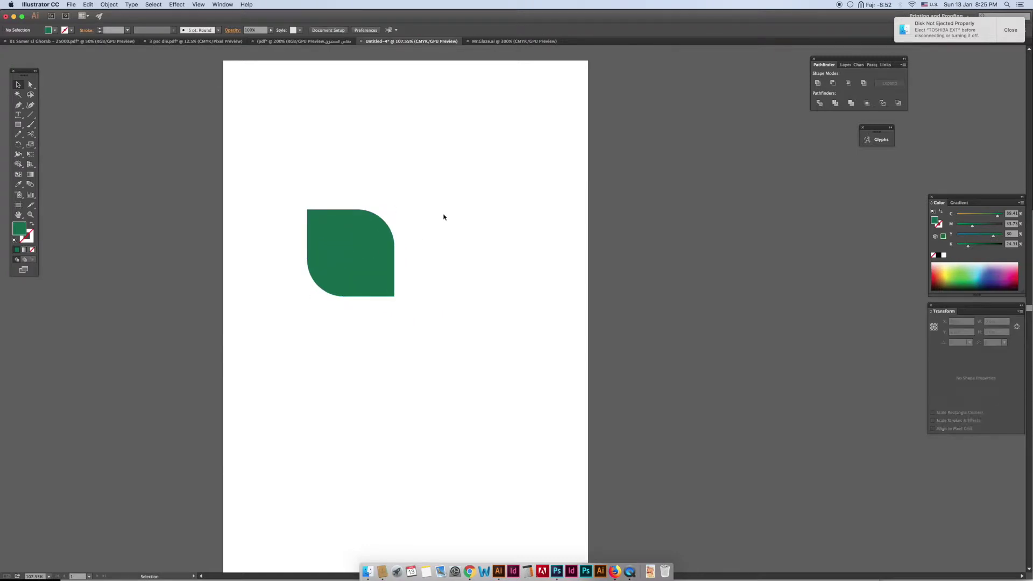
# - Duplicate the green leaf shape and place the copy to its right, slightly lower
pyautogui.click(344, 291)
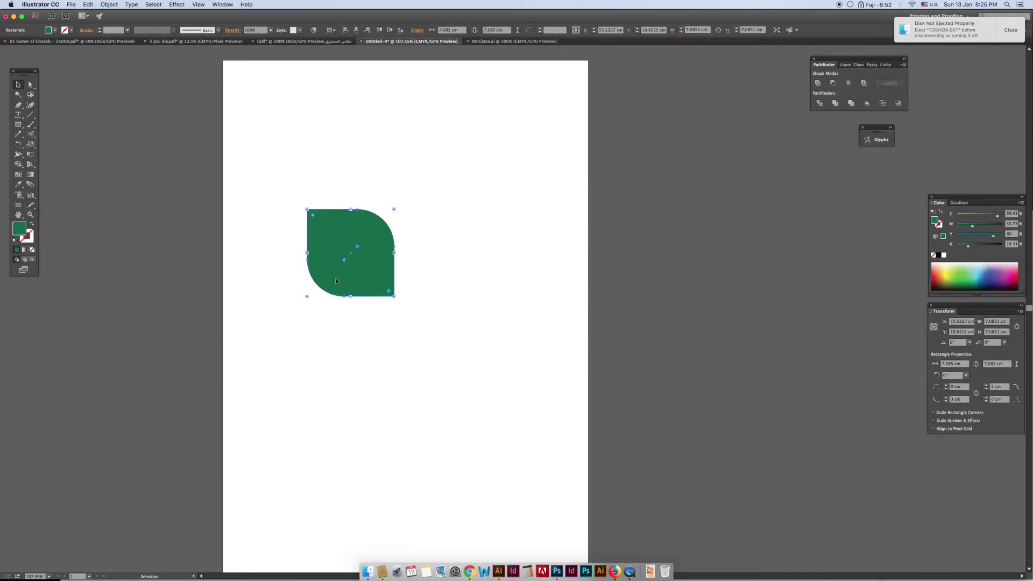
pyautogui.moveTo(335, 281); pyautogui.dragTo(494, 309)
pyautogui.click(30, 85)
pyautogui.click(531, 214)
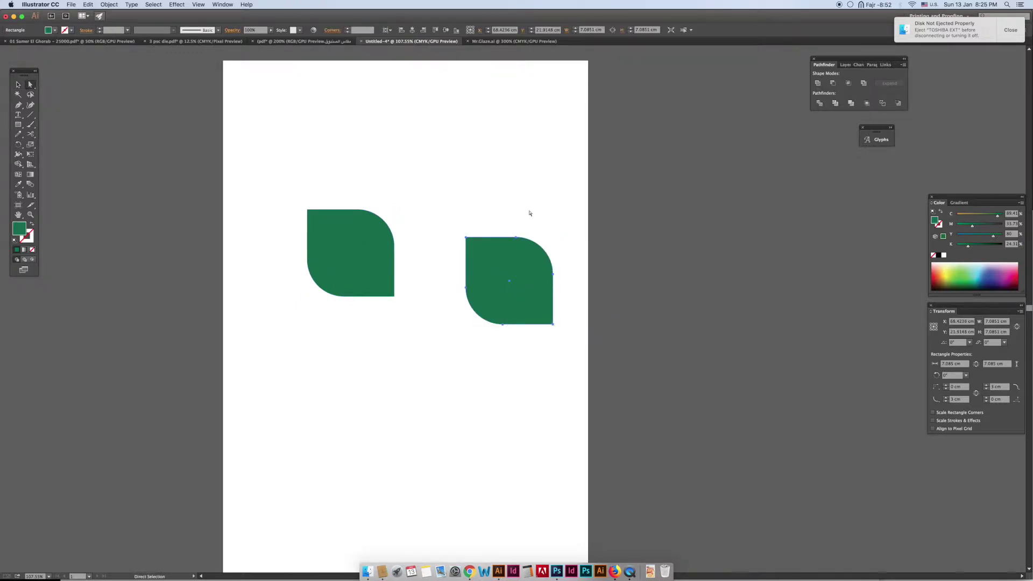
pyautogui.click(507, 276)
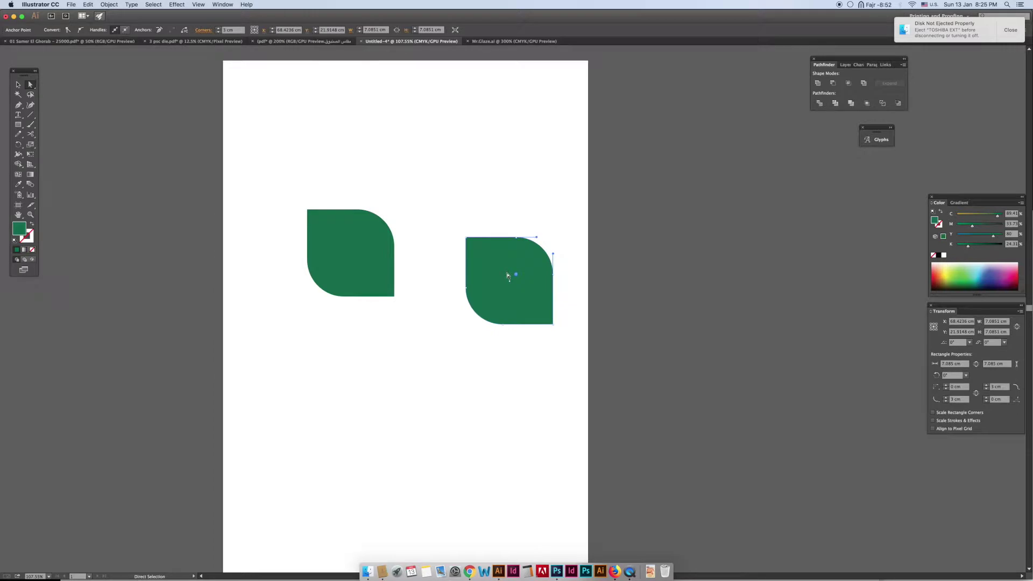
pyautogui.press('Delete')
pyautogui.press('super+z')
pyautogui.click(584, 217)
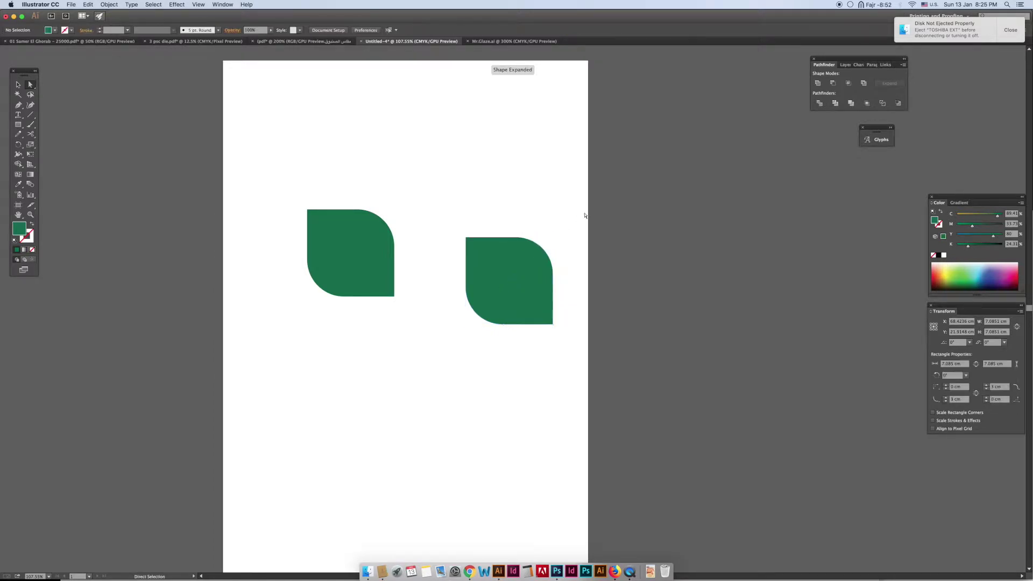
# - Delete the anchor points of the copy's rounded upper-right corner, leaving only its lower-left diagonal half
pyautogui.click(514, 272)
pyautogui.click(517, 236)
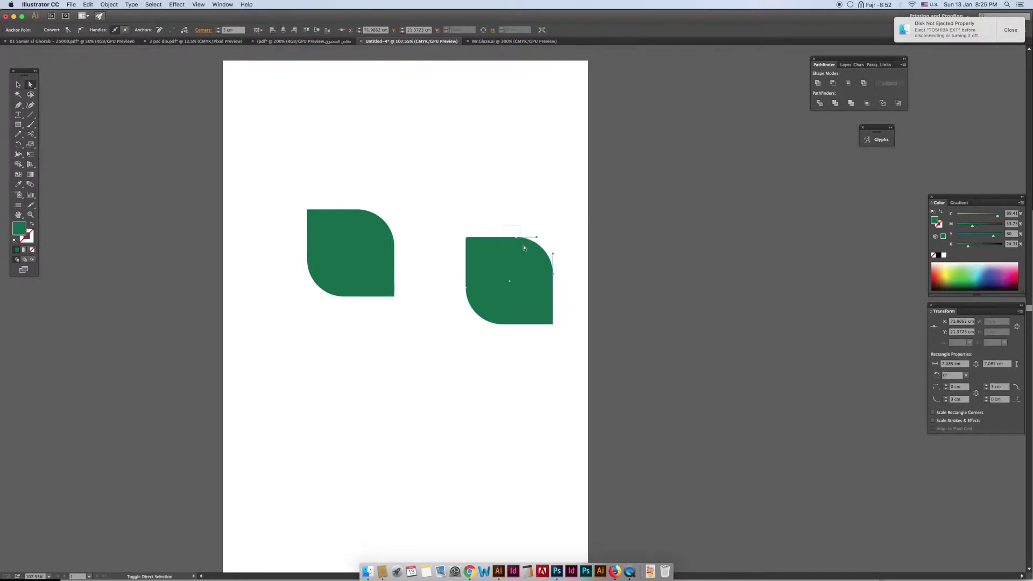
pyautogui.press('Delete')
pyautogui.press('v')
pyautogui.click(511, 231)
# - Lighten the half-leaf's green fill by lowering its black value to 14%
pyautogui.click(486, 278)
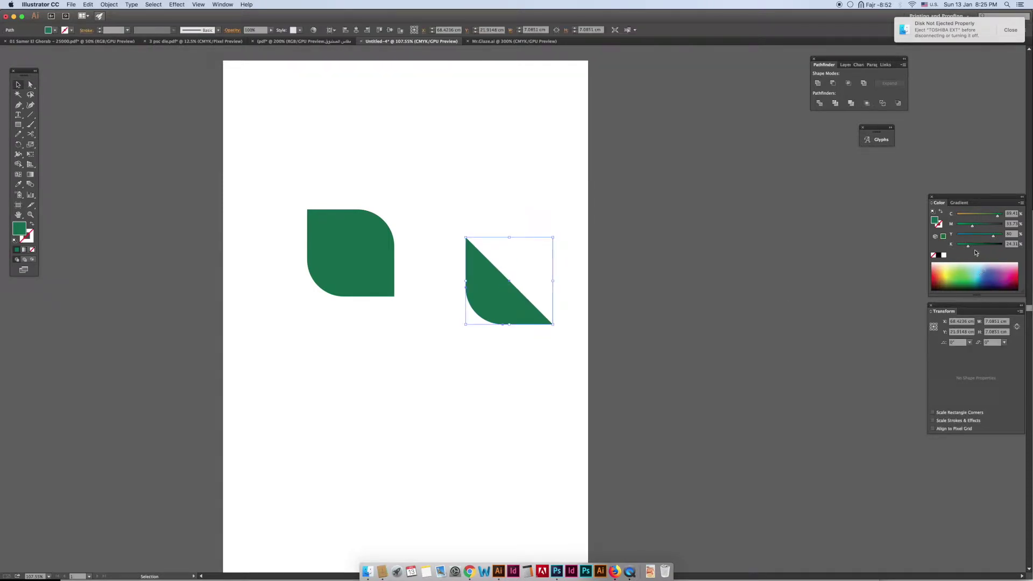
pyautogui.moveTo(965, 248); pyautogui.dragTo(963, 248)
pyautogui.click(523, 348)
# - Place the half-leaf over the full leaf and align both shapes by their horizontal and vertical centres
pyautogui.moveTo(360, 264); pyautogui.dragTo(349, 262)
pyautogui.click(467, 290)
pyautogui.moveTo(434, 235); pyautogui.dragTo(310, 338)
pyautogui.click(333, 31)
pyautogui.click(339, 42)
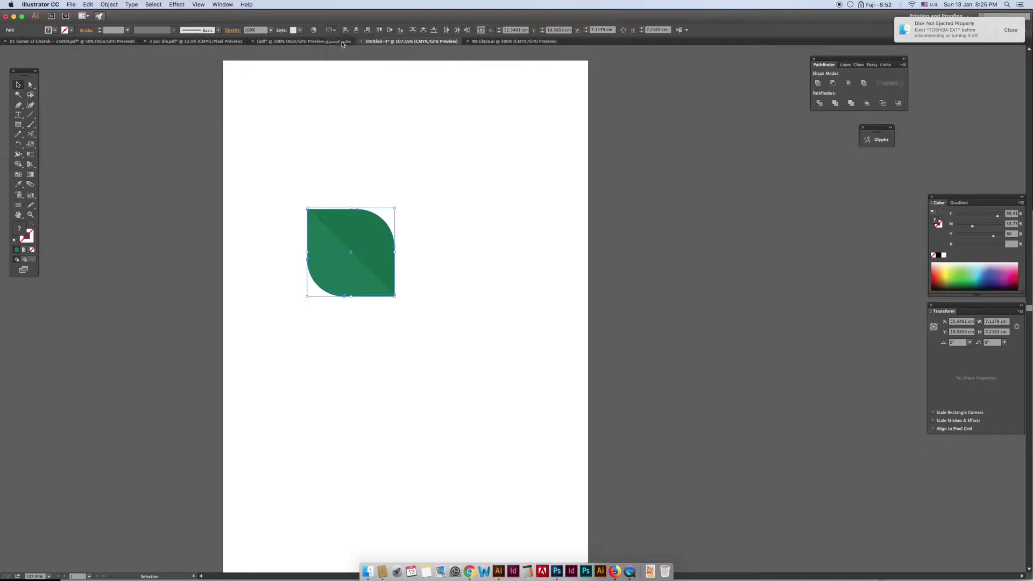
pyautogui.click(356, 31)
pyautogui.click(389, 31)
pyautogui.click(505, 311)
# - Change the full leaf's fill to a bright crimson red picked from the colour spectrum
pyautogui.moveTo(496, 243); pyautogui.dragTo(497, 264)
pyautogui.click(357, 253)
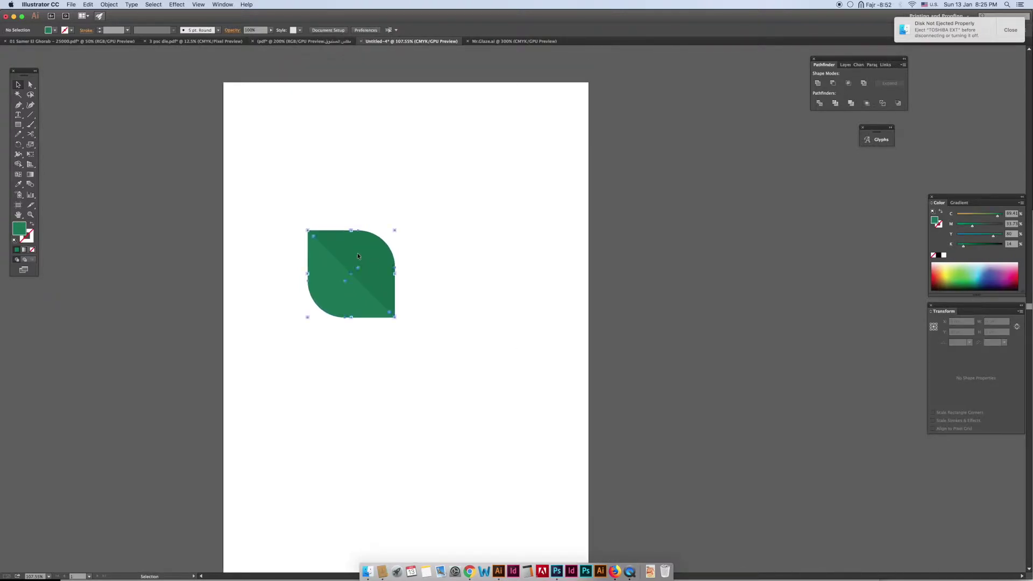
pyautogui.click(971, 278)
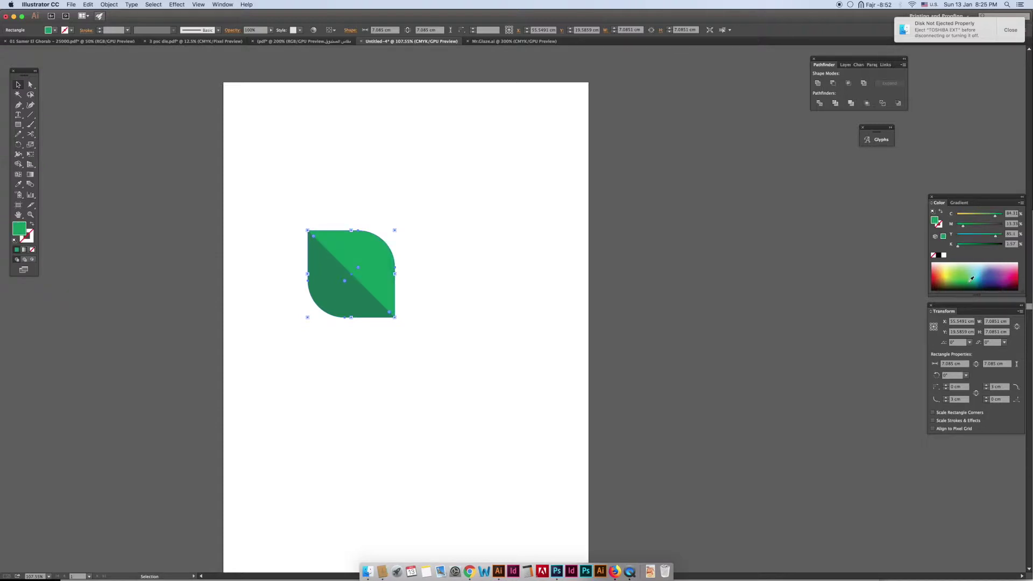
pyautogui.click(1016, 280)
pyautogui.click(1016, 276)
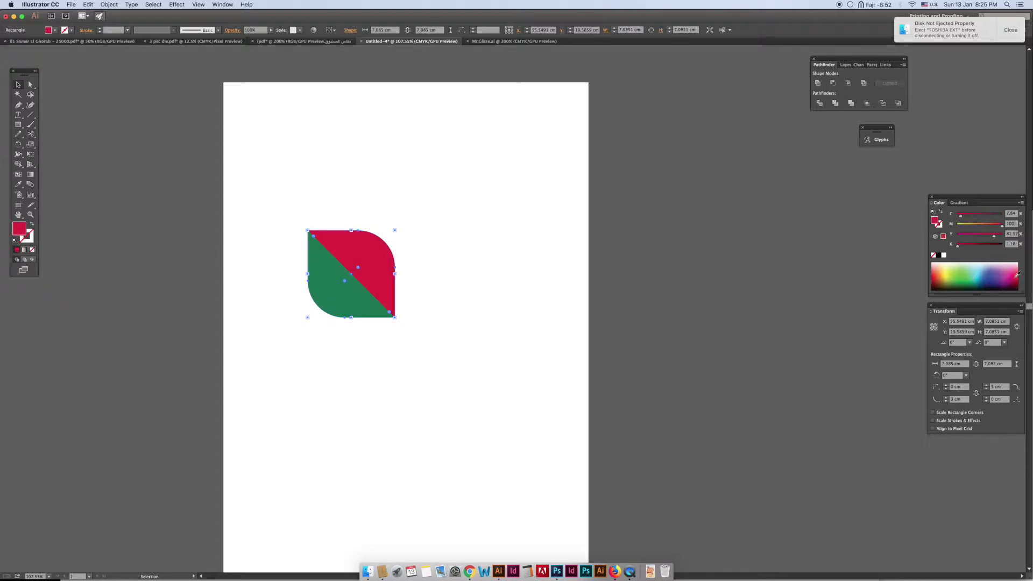
pyautogui.click(506, 317)
# - Change the lower-left half-leaf's fill to a darker red picked from the colour spectrum
pyautogui.click(328, 293)
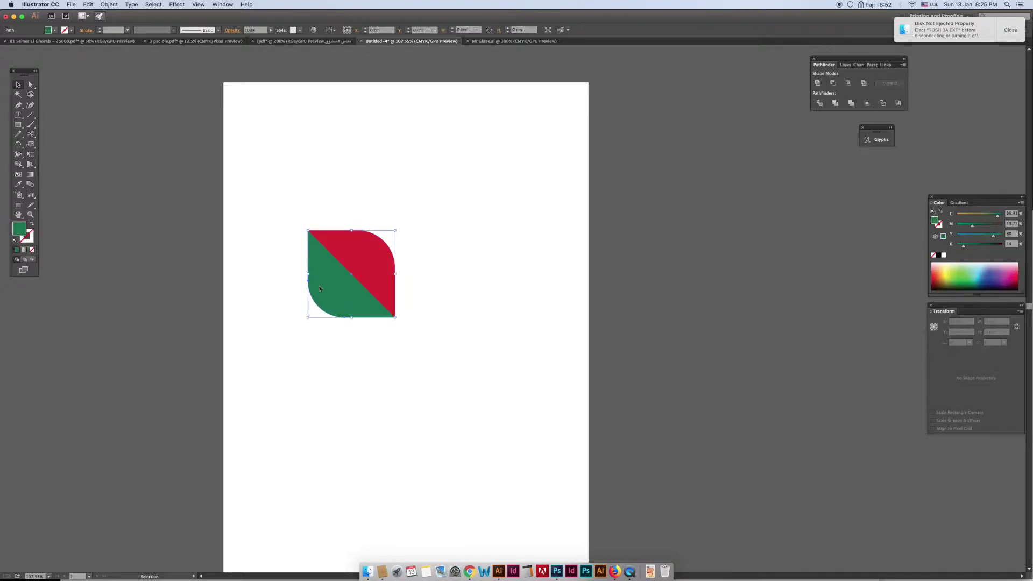
pyautogui.click(1017, 276)
pyautogui.click(1017, 279)
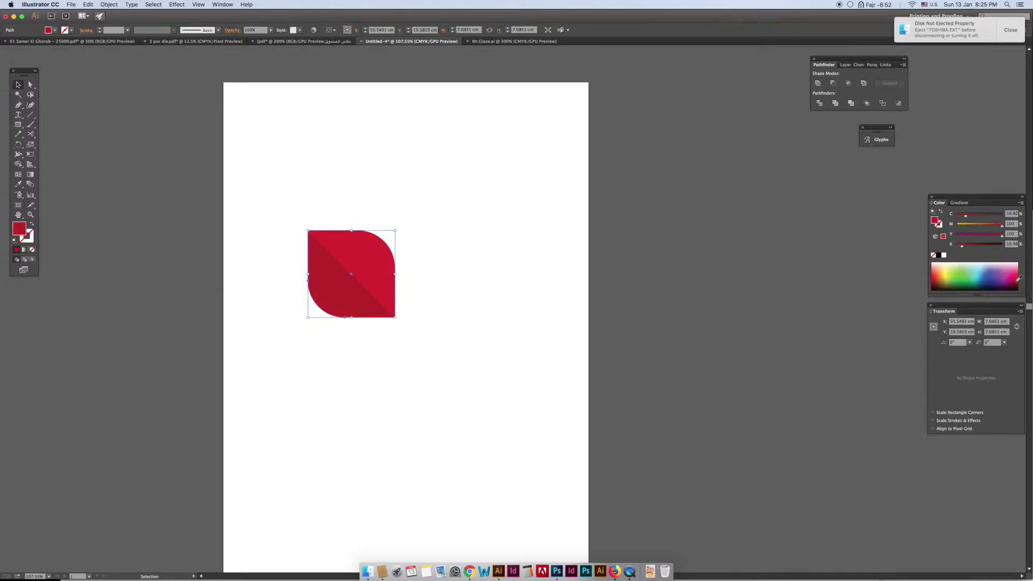
pyautogui.click(1016, 281)
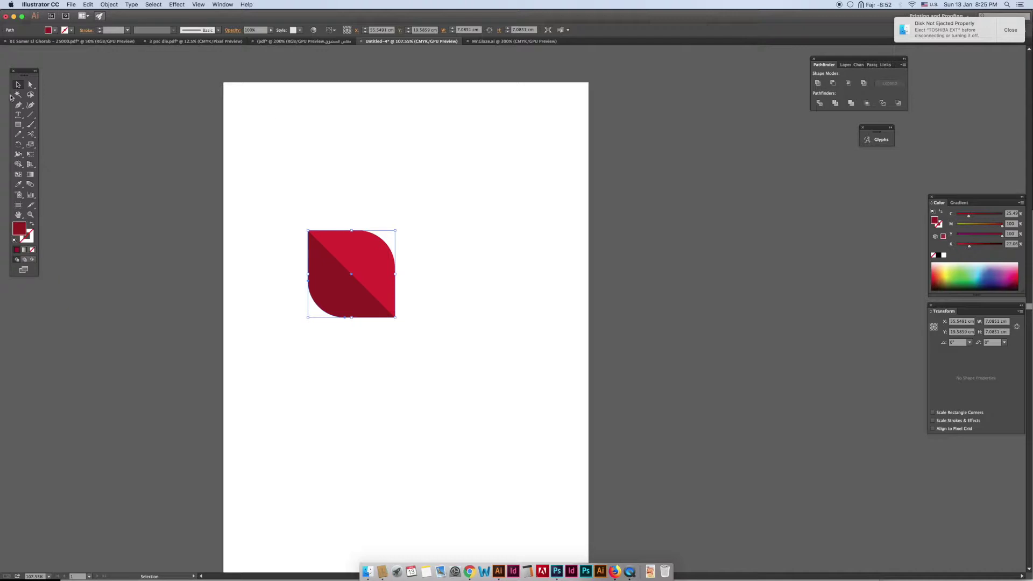
pyautogui.click(401, 180)
# - Draw a dark red circle about 1.38 cm wide and centre it on the leaf's right edge near the lower tip
pyautogui.press('space')
pyautogui.moveTo(424, 230); pyautogui.dragTo(413, 223)
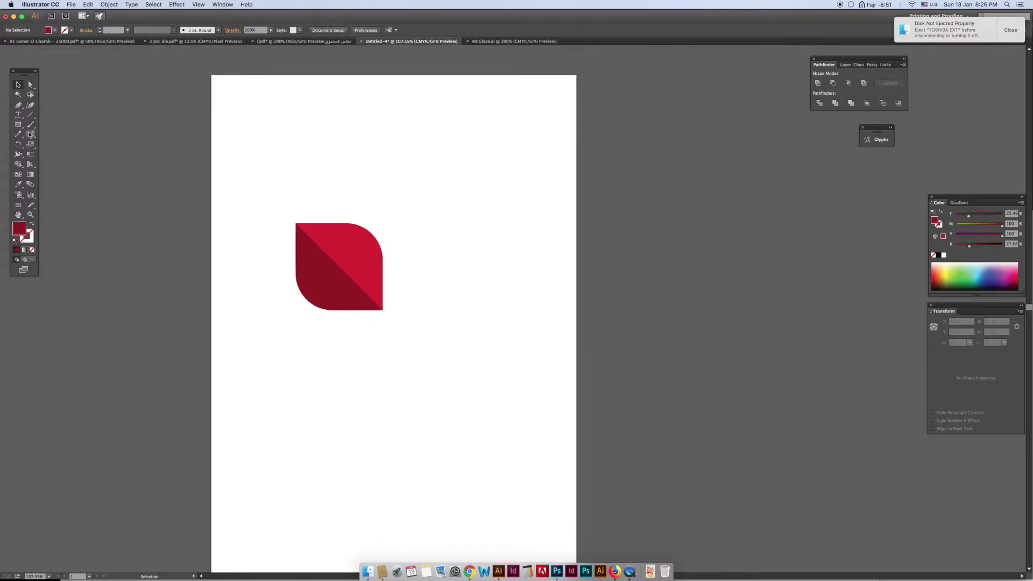
pyautogui.click(17, 126)
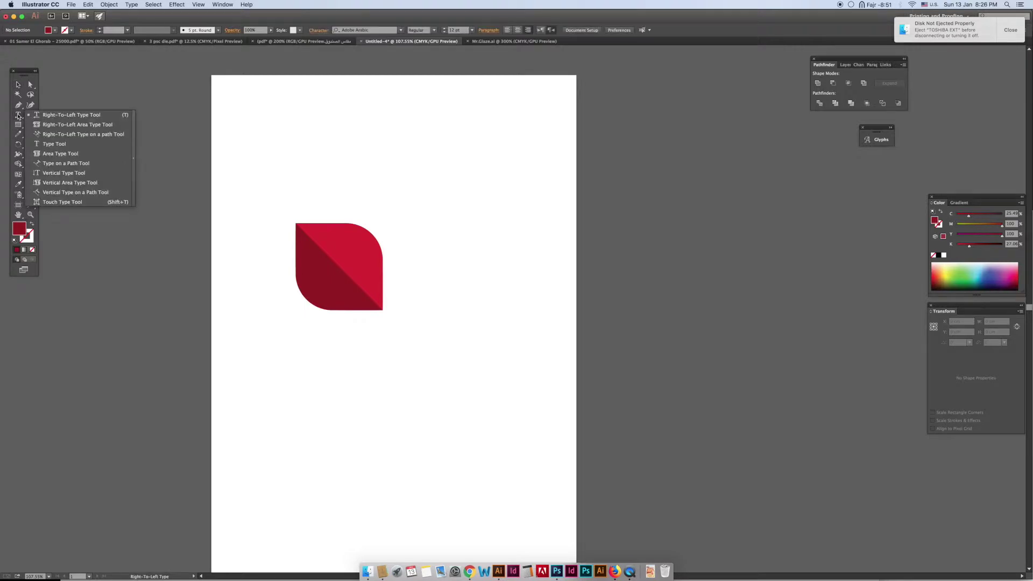
pyautogui.click(54, 143)
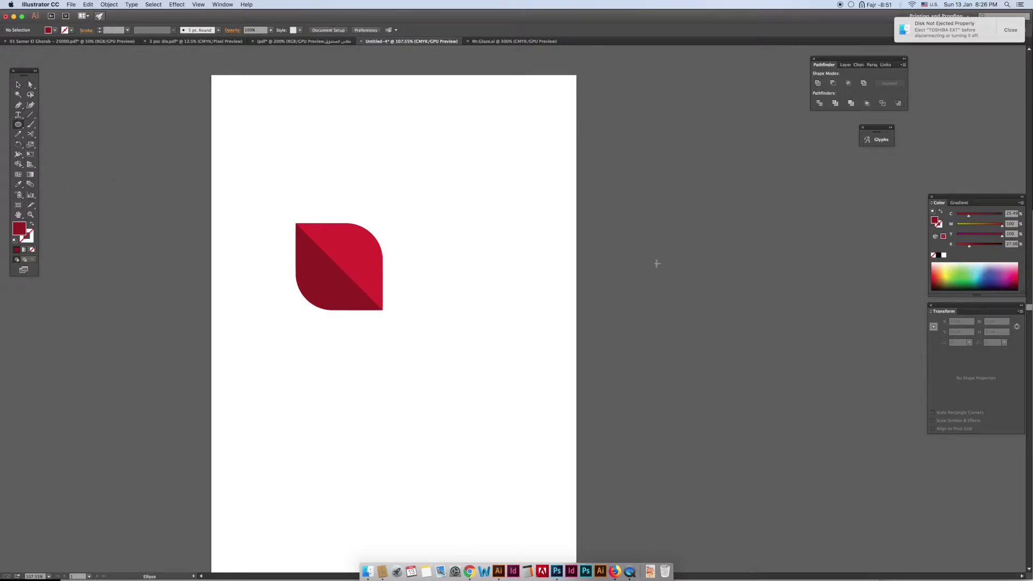
pyautogui.moveTo(498, 229); pyautogui.dragTo(515, 246)
pyautogui.click(18, 84)
pyautogui.click(380, 156)
pyautogui.moveTo(385, 287); pyautogui.dragTo(391, 286)
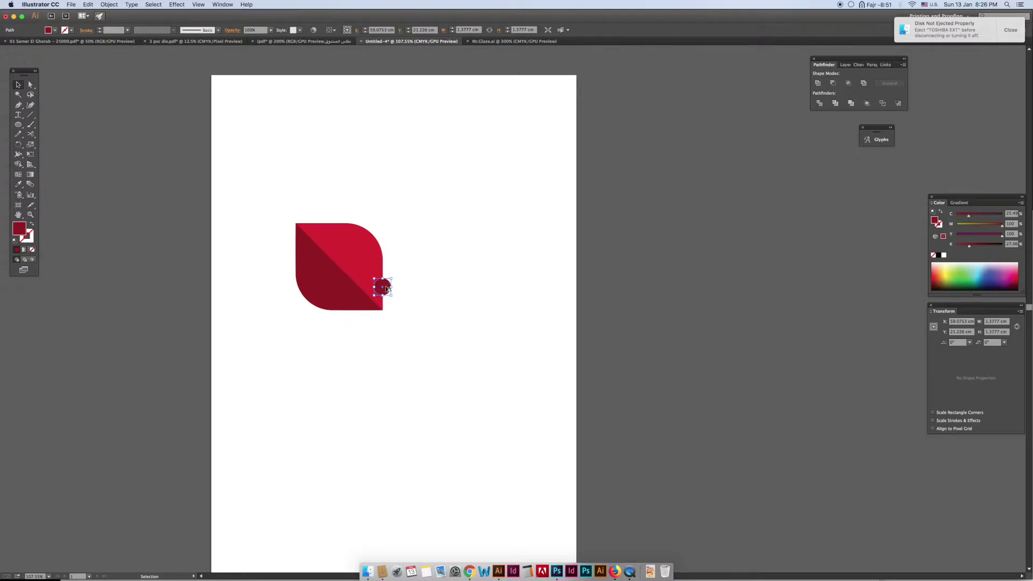
# - Duplicate the circle in place, fill the copy white and shrink it around its centre to about 0.98 cm
pyautogui.press('a')
pyautogui.press('v')
pyautogui.click(943, 256)
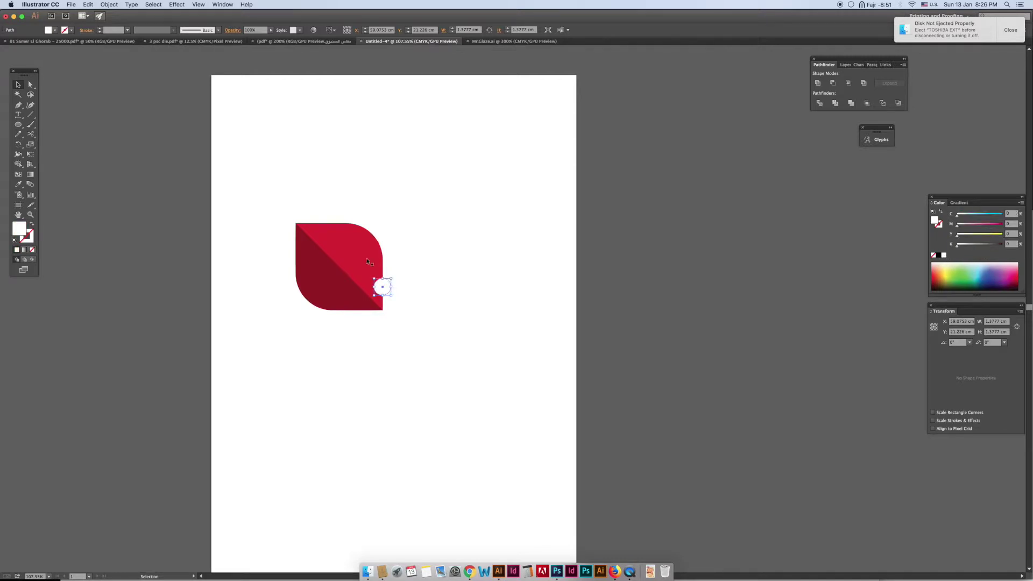
pyautogui.moveTo(392, 279); pyautogui.dragTo(390, 281)
pyautogui.click(430, 272)
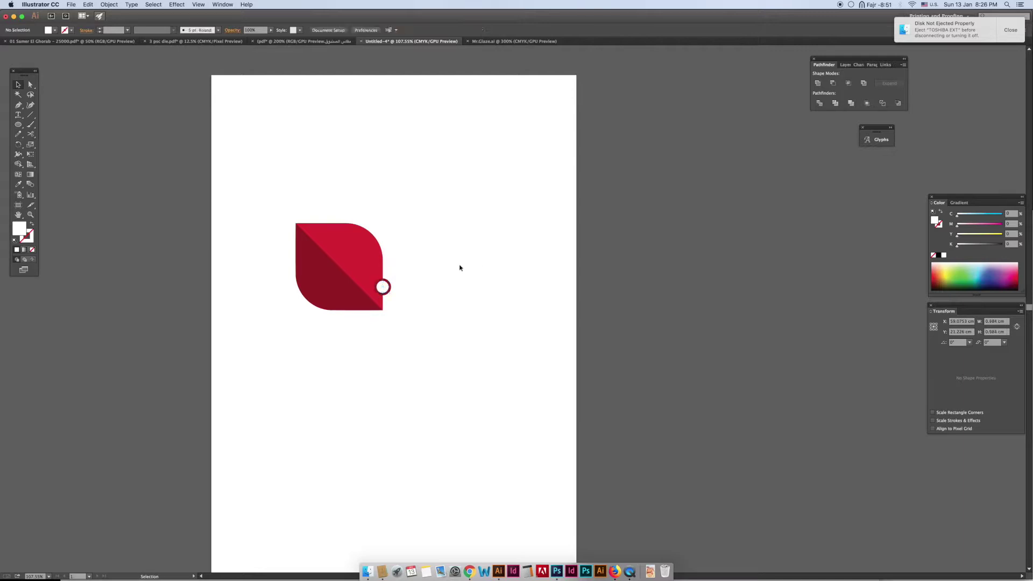
# - Fill the larger circle with the bright red sampled from the leaf's upper half
pyautogui.click(388, 287)
pyautogui.press('i')
pyautogui.click(354, 249)
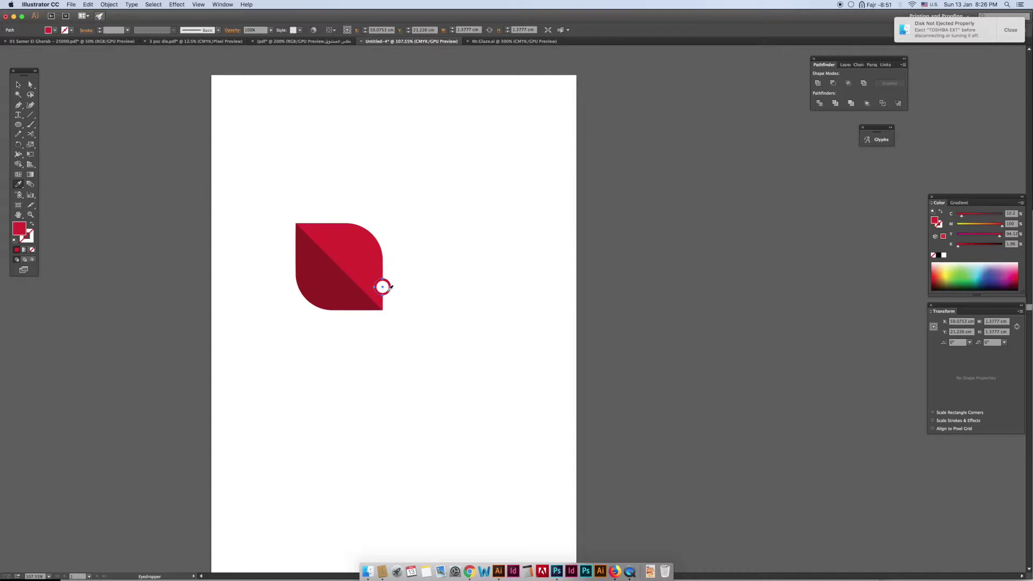
pyautogui.press('v')
pyautogui.press('super+z')
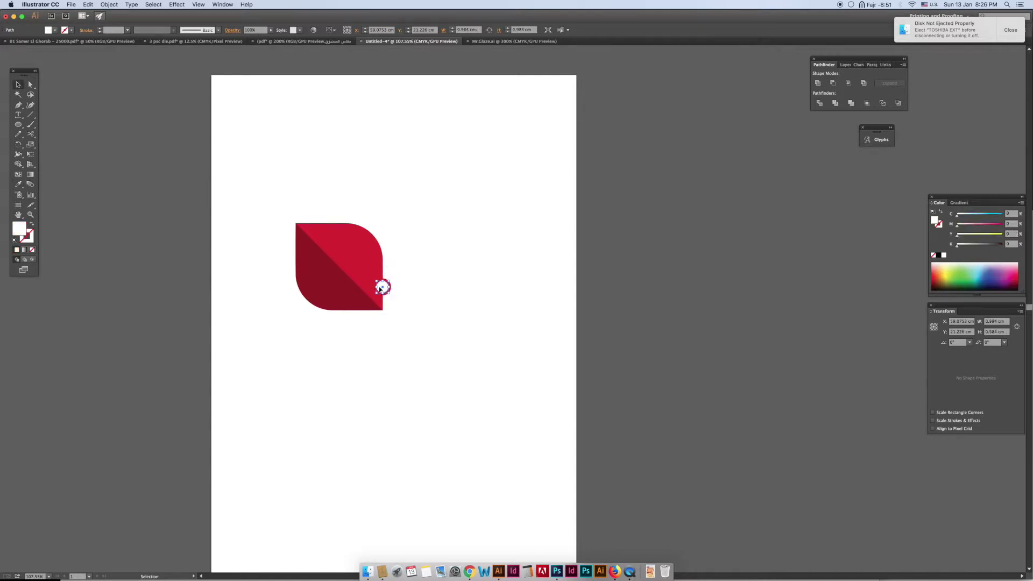
# - Fill the smaller inner circle with the dark red sampled from the leaf's lower half
pyautogui.press('i')
pyautogui.click(337, 285)
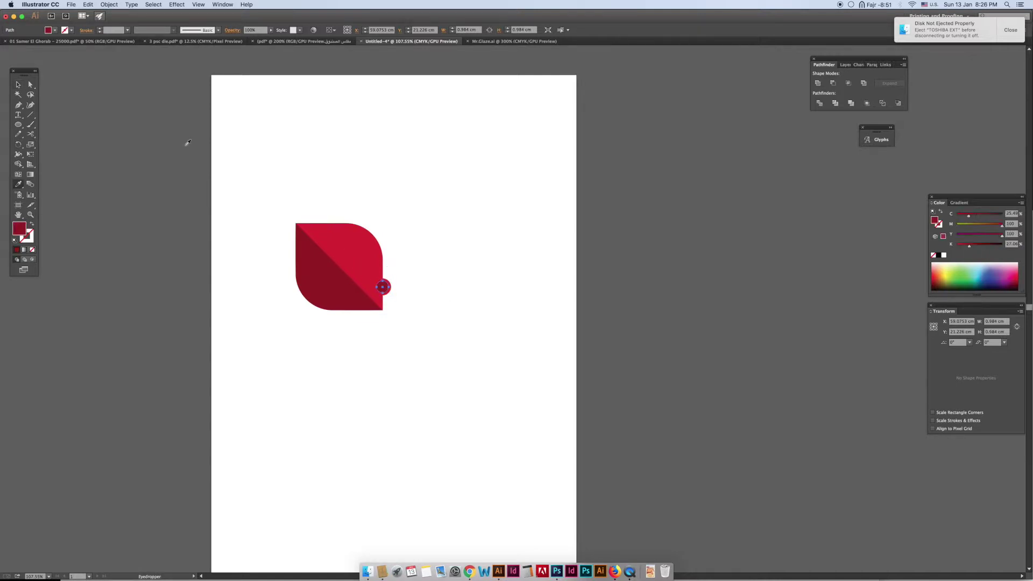
pyautogui.click(18, 84)
pyautogui.click(411, 291)
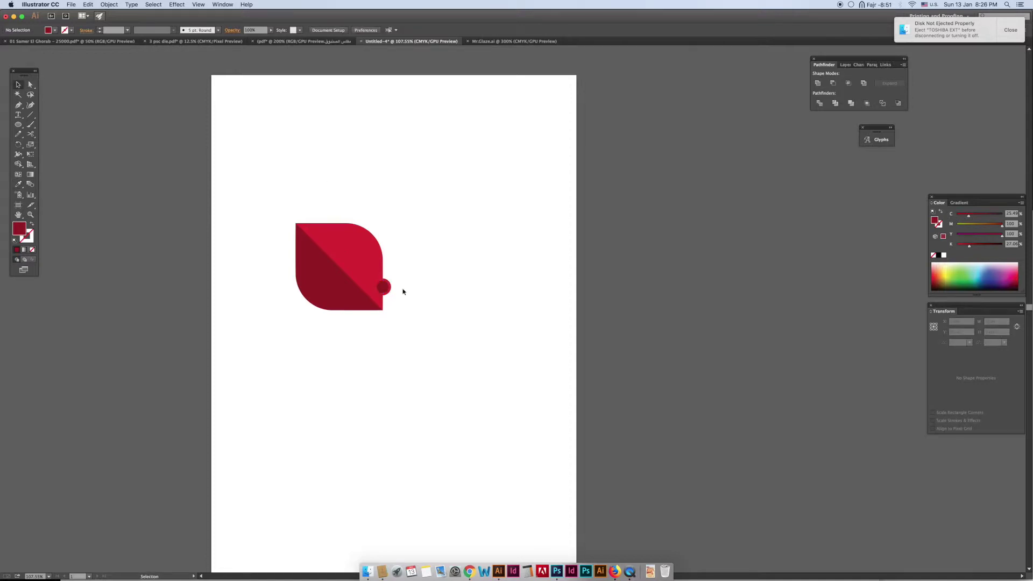
# - Fill the larger outer circle with white sampled from the artboard
pyautogui.click(384, 287)
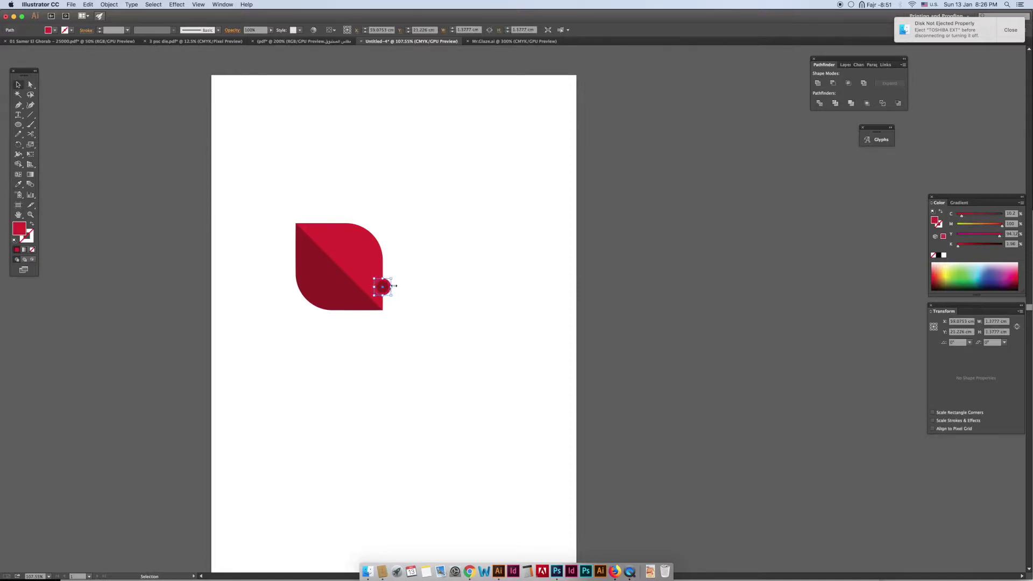
pyautogui.press('i')
pyautogui.click(415, 209)
pyautogui.click(18, 85)
pyautogui.click(431, 178)
# - Group the white outer circle and the dark red inner circle
pyautogui.moveTo(453, 239); pyautogui.dragTo(434, 250)
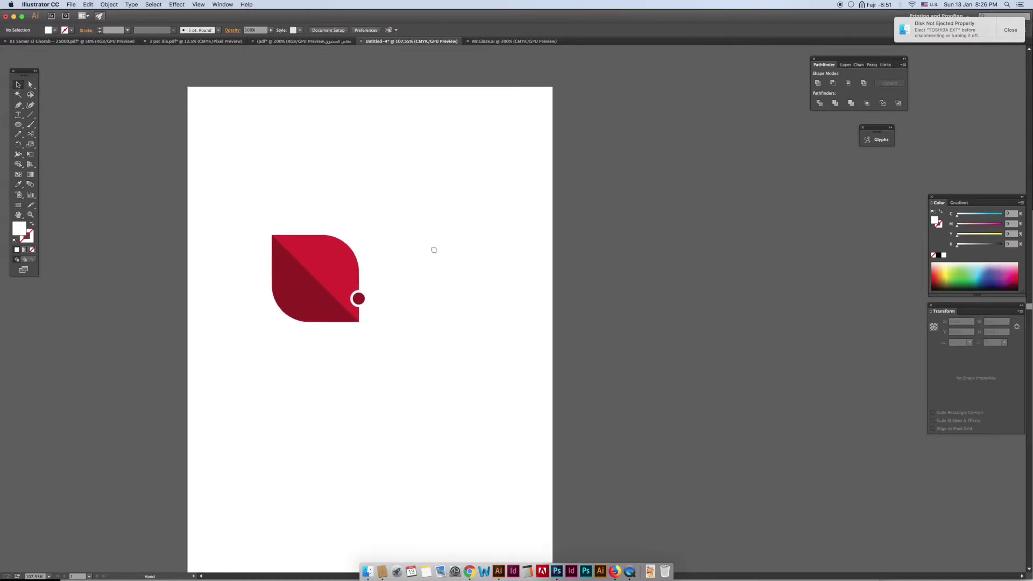
pyautogui.rightClick(358, 301)
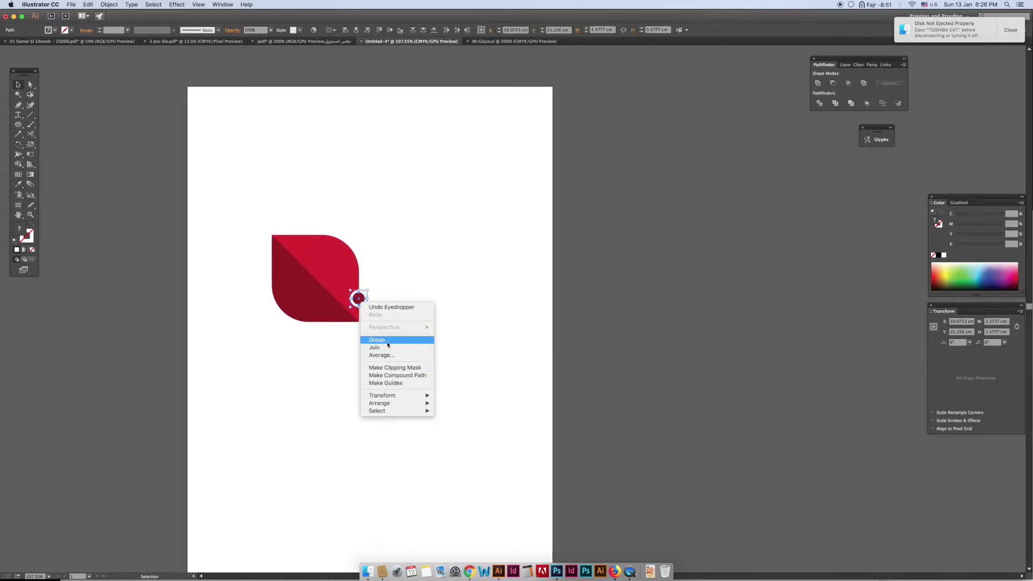
pyautogui.click(390, 340)
pyautogui.click(408, 301)
pyautogui.moveTo(393, 252); pyautogui.dragTo(400, 271)
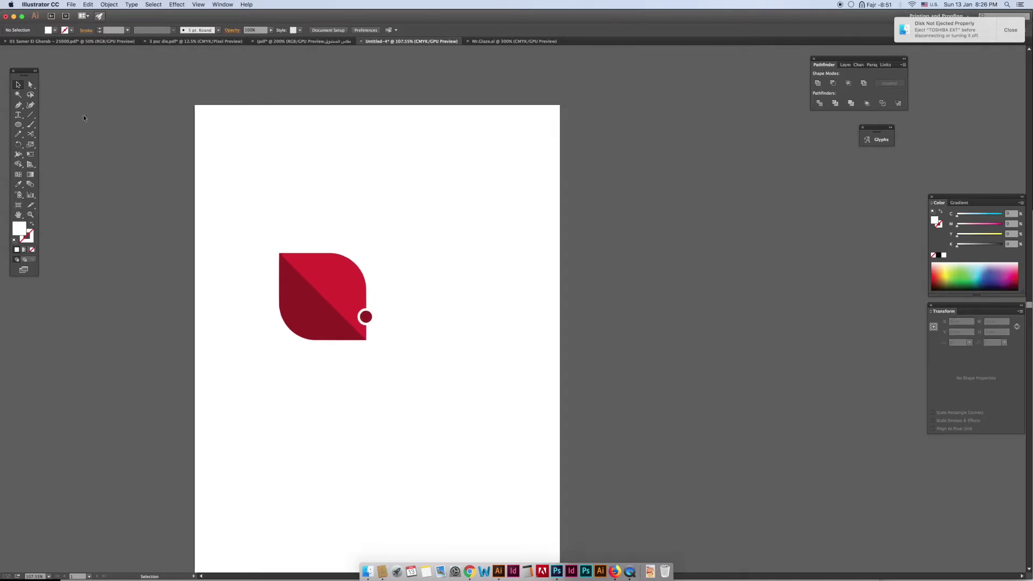
# - Add the text "Mr" above the leaf and set its size to 72 pt
pyautogui.click(18, 120)
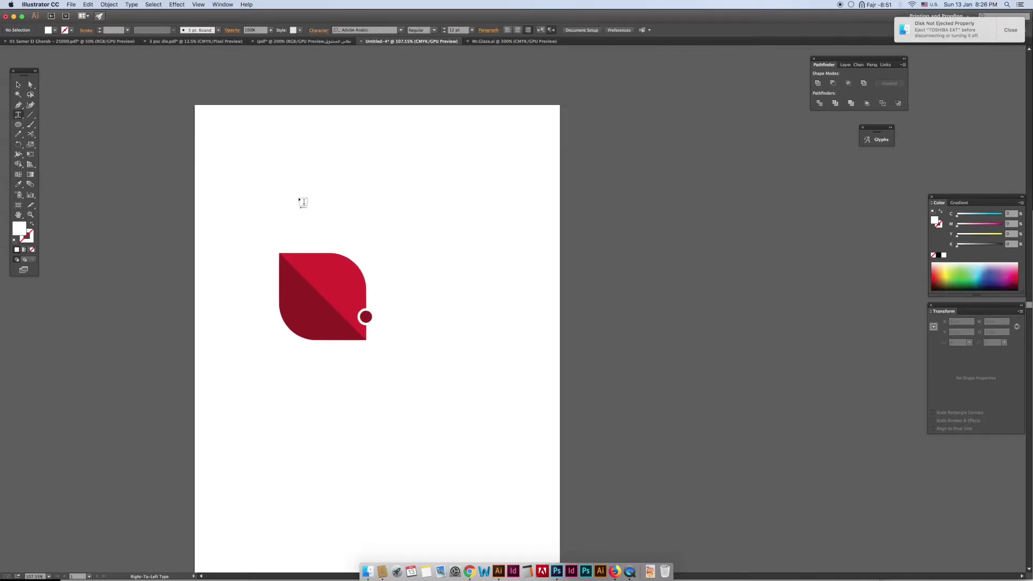
pyautogui.click(466, 218)
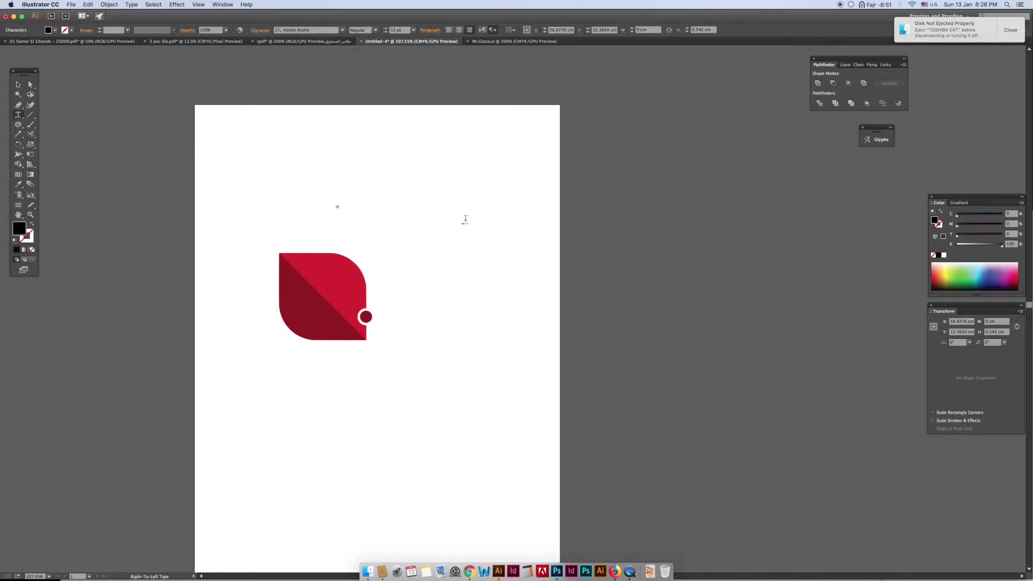
pyautogui.doubleClick(337, 208)
pyautogui.click(413, 30)
pyautogui.click(425, 175)
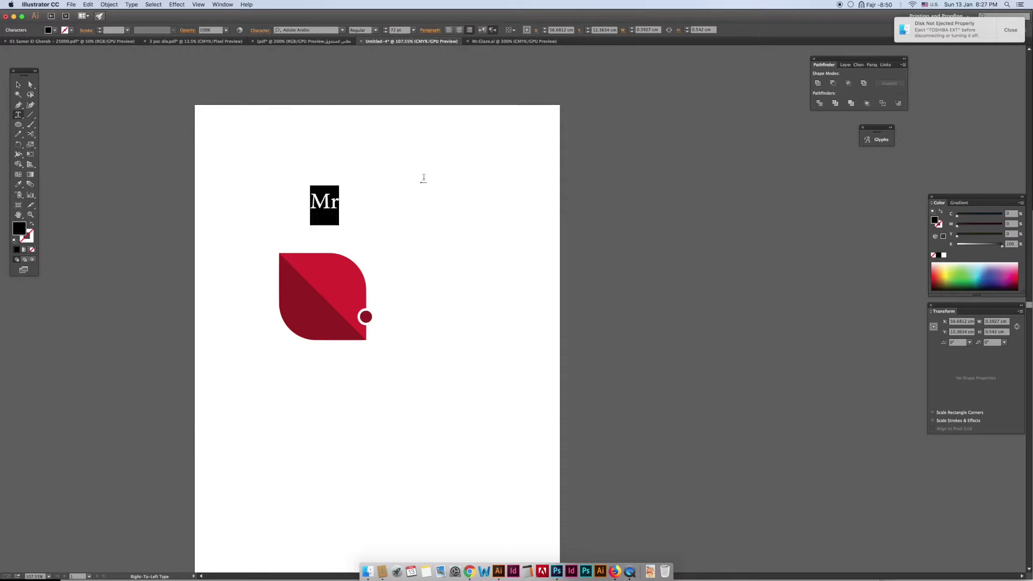
# - Set the "Mr" text in the Calibri font with the Bold Italic style
pyautogui.click(305, 31)
pyautogui.write('cal')
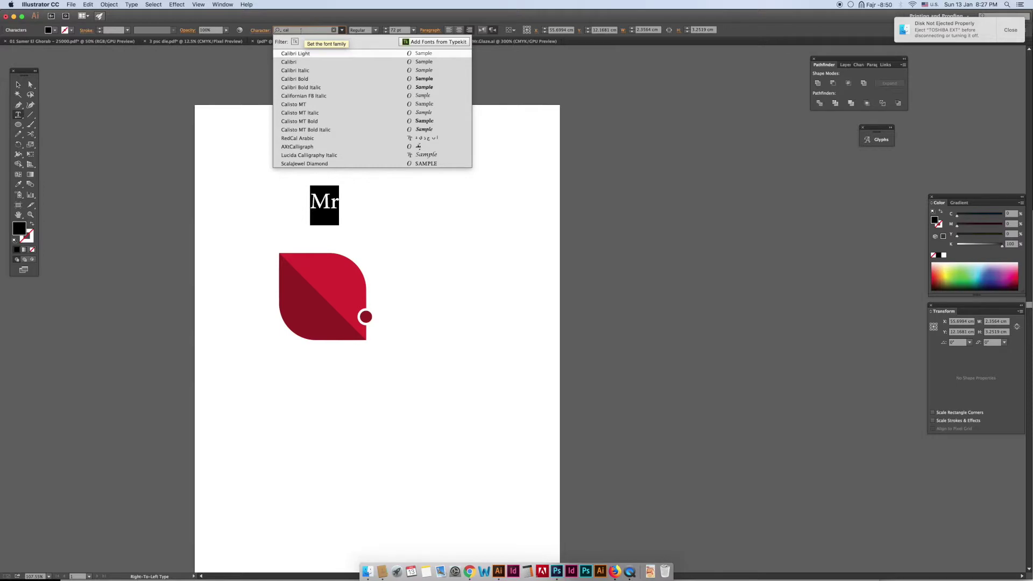
pyautogui.press('Down')
pyautogui.press('Down')
pyautogui.press('Down')
pyautogui.press('Return')
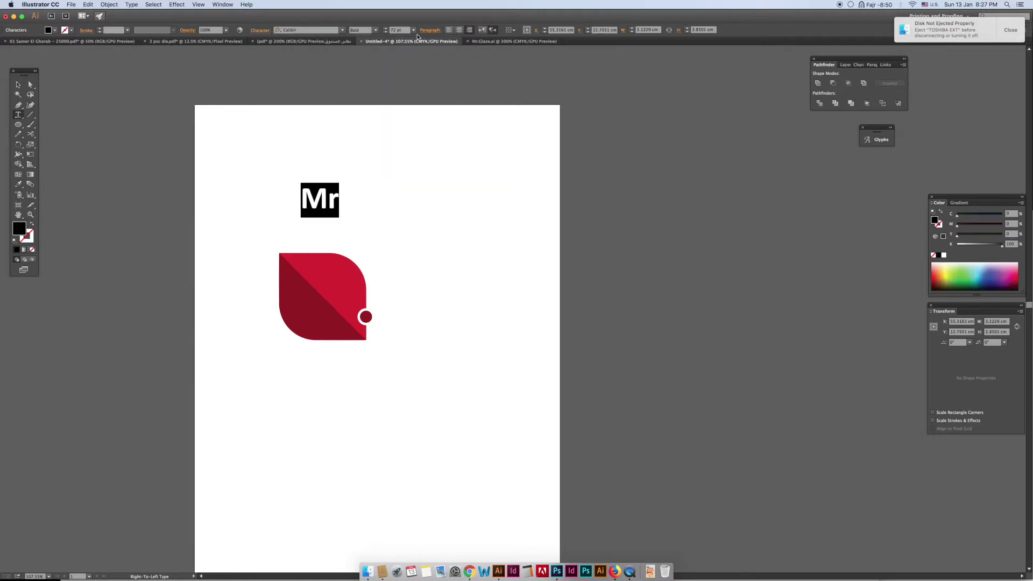
pyautogui.click(379, 31)
pyautogui.click(359, 75)
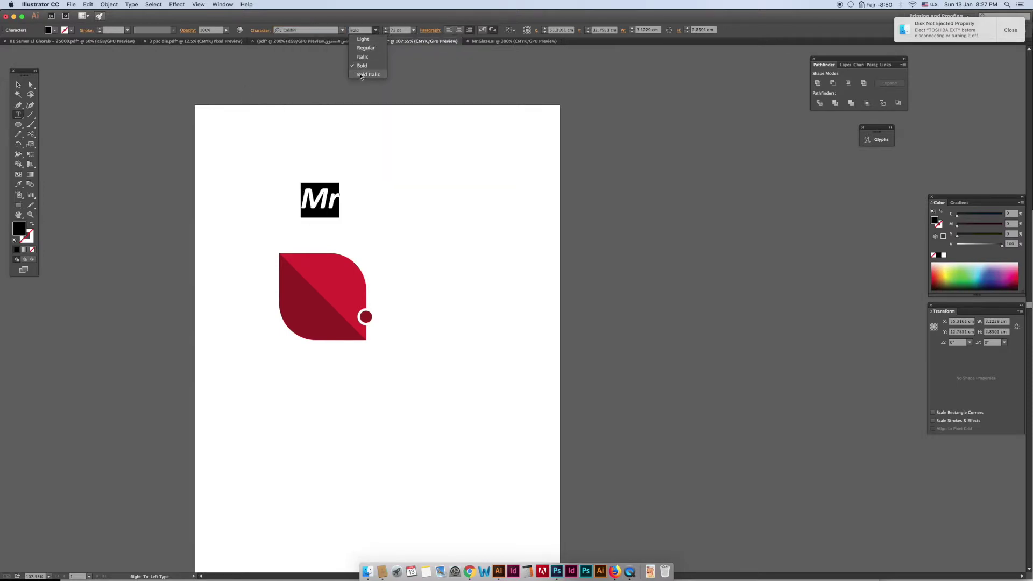
pyautogui.click(18, 85)
pyautogui.click(319, 221)
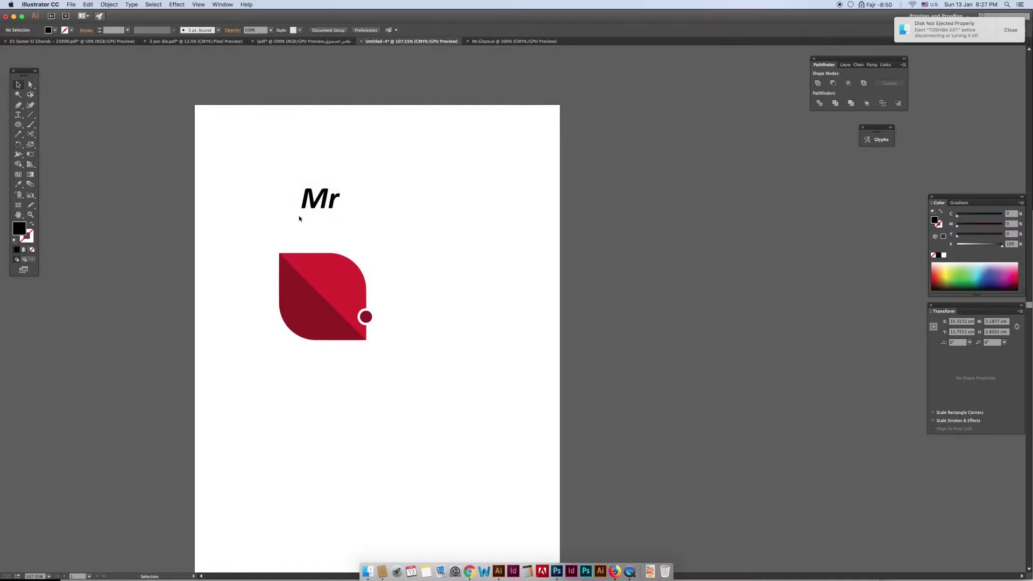
# - Place the "Mr" text on the leaf enlarged to about 116 pt and put a copy beside the leaf
pyautogui.moveTo(316, 195); pyautogui.dragTo(314, 302)
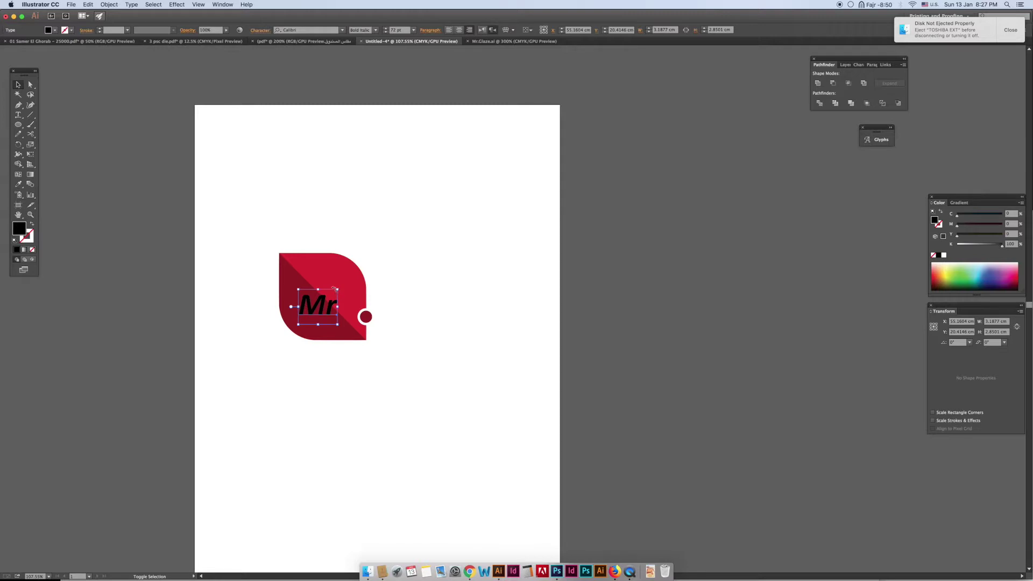
pyautogui.moveTo(338, 288); pyautogui.dragTo(436, 305)
pyautogui.click(466, 298)
# - Change the copied "Mr" text to "Glaze" and position it just to the right of the ringed circle
pyautogui.doubleClick(436, 305)
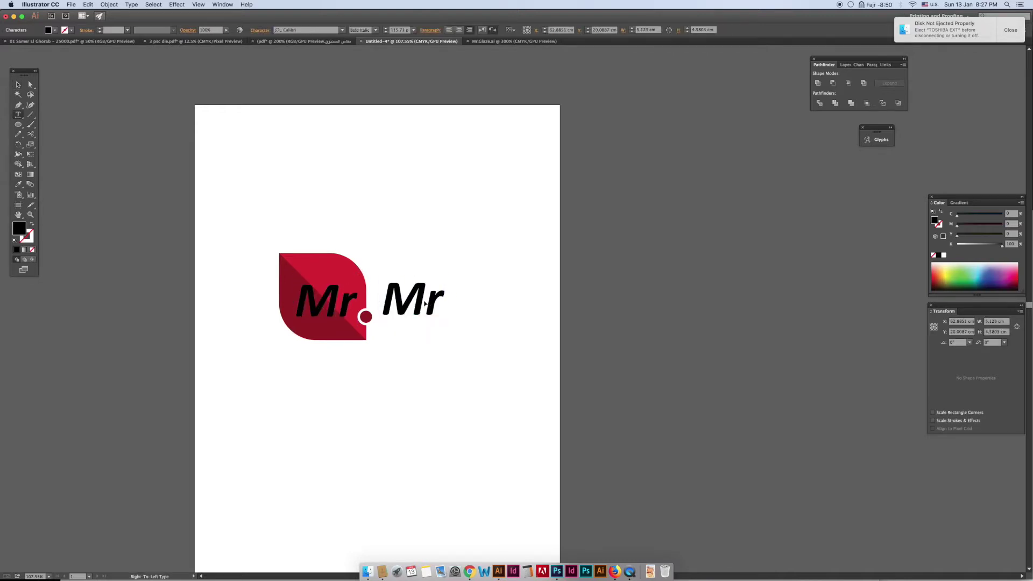
pyautogui.doubleClick(424, 299)
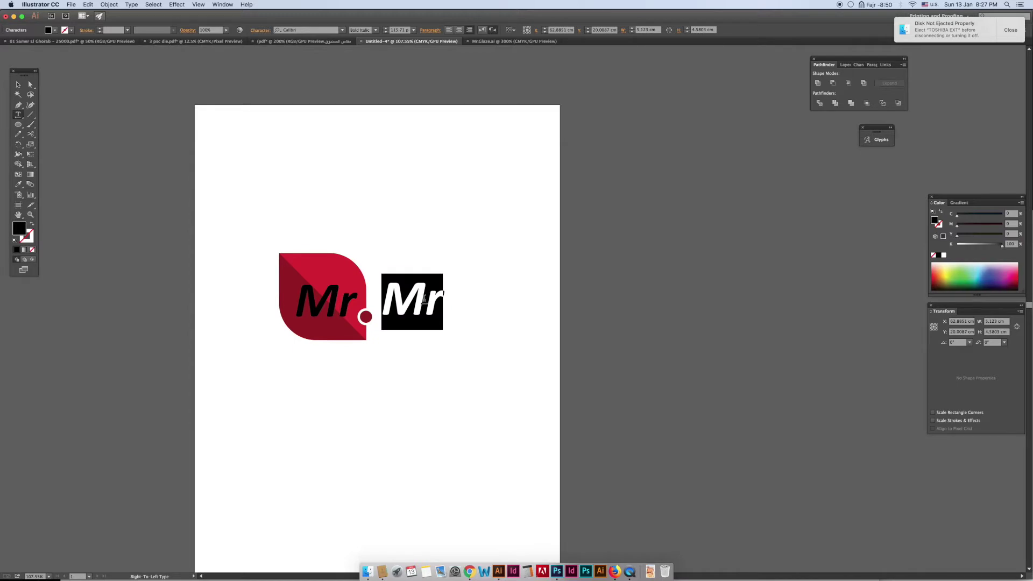
pyautogui.write('G')
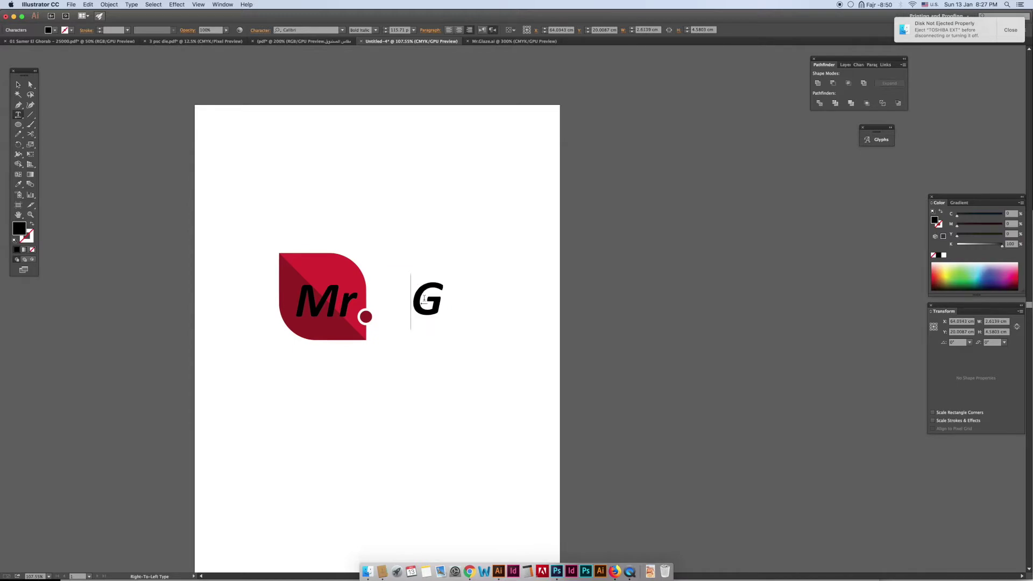
pyautogui.write('laz')
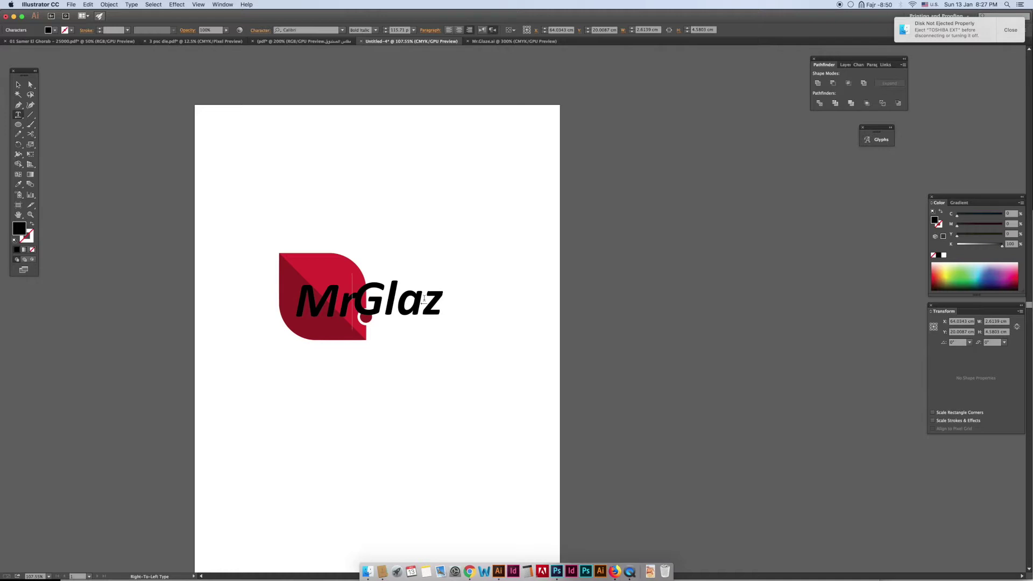
pyautogui.write('e')
pyautogui.press('Escape')
pyautogui.moveTo(394, 304); pyautogui.dragTo(440, 309)
pyautogui.click(447, 368)
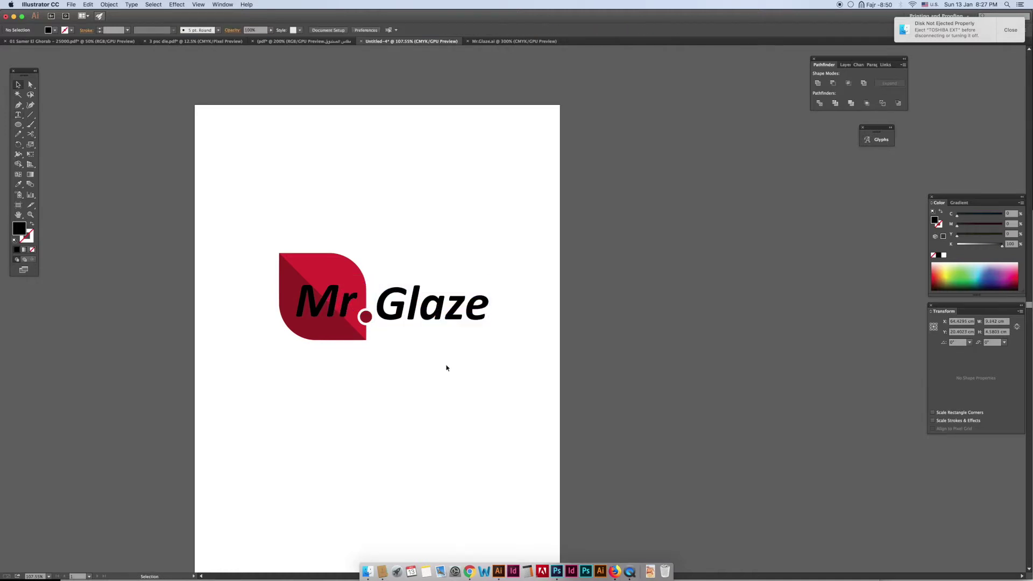
# - Align the "Glaze" and "Mr" texts to each other by their vertical centres
pyautogui.click(397, 313)
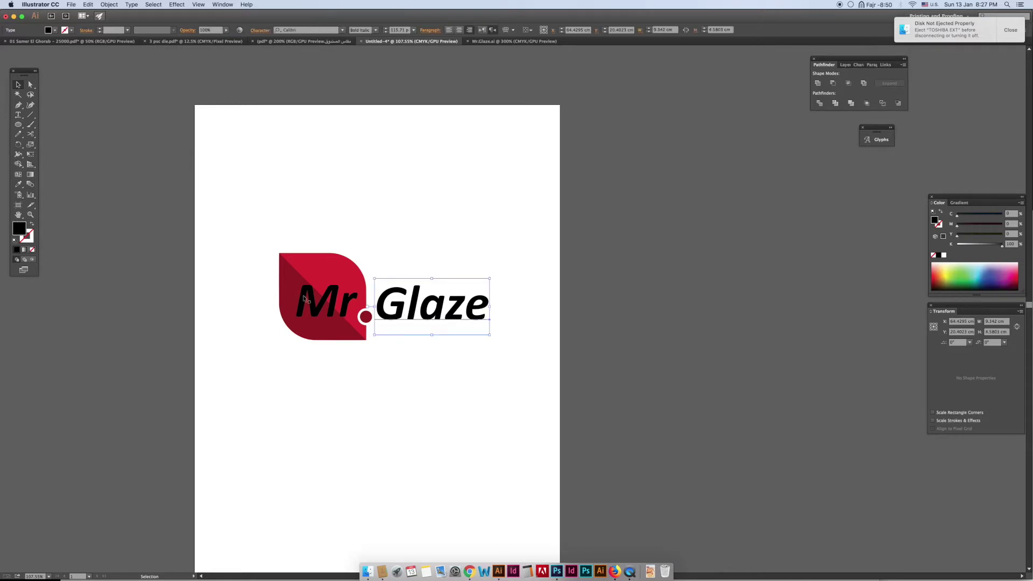
pyautogui.keyDown('shift'); pyautogui.click(317, 305); pyautogui.keyUp('shift')
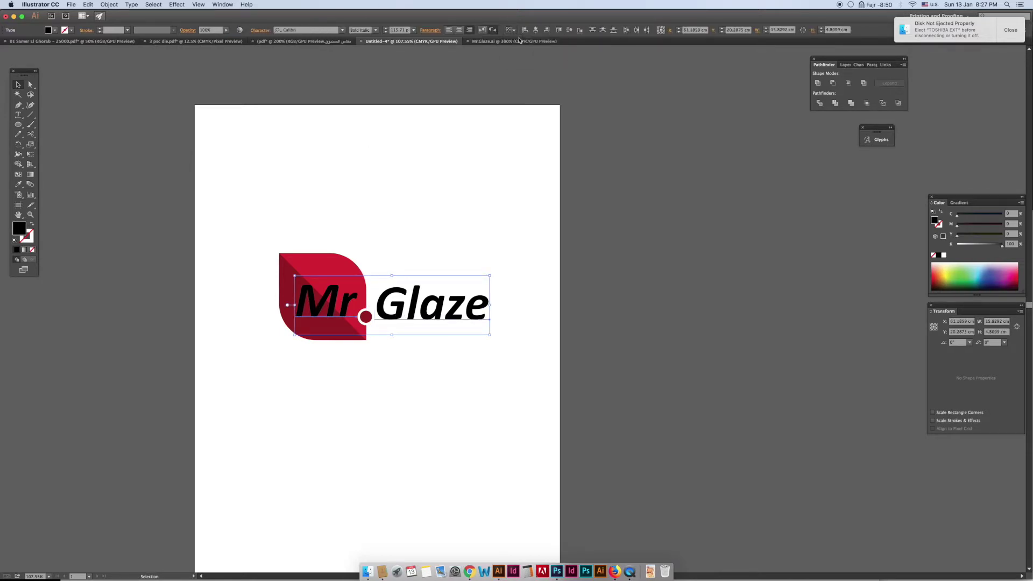
pyautogui.click(569, 30)
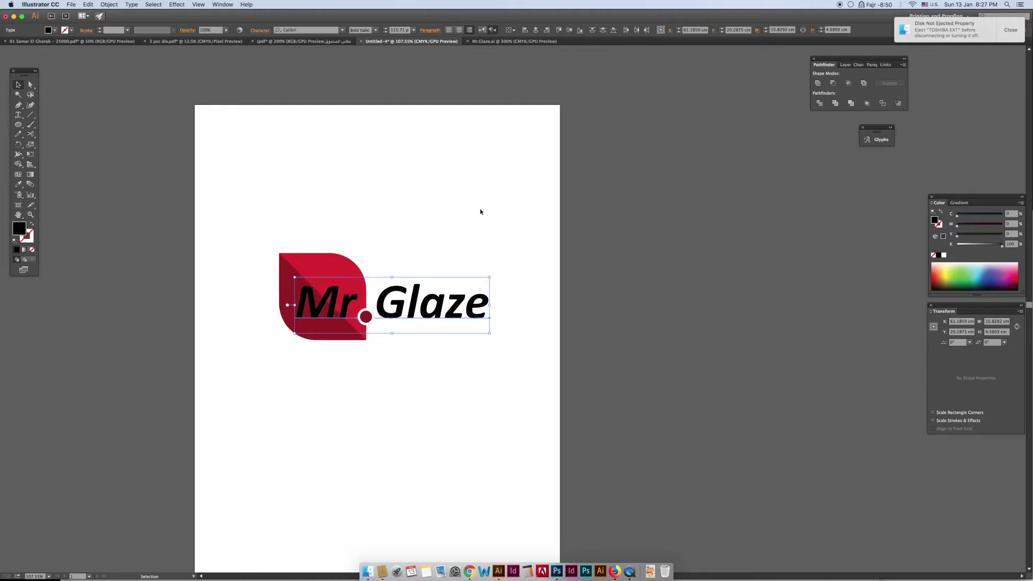
pyautogui.click(523, 234)
# - Copy "Glaze" below itself as "Ceramic Pro" and shrink it to about 49 pt, flush with the right end of "Glaze"
pyautogui.click(418, 308)
pyautogui.moveTo(418, 307); pyautogui.dragTo(421, 357)
pyautogui.doubleClick(421, 356)
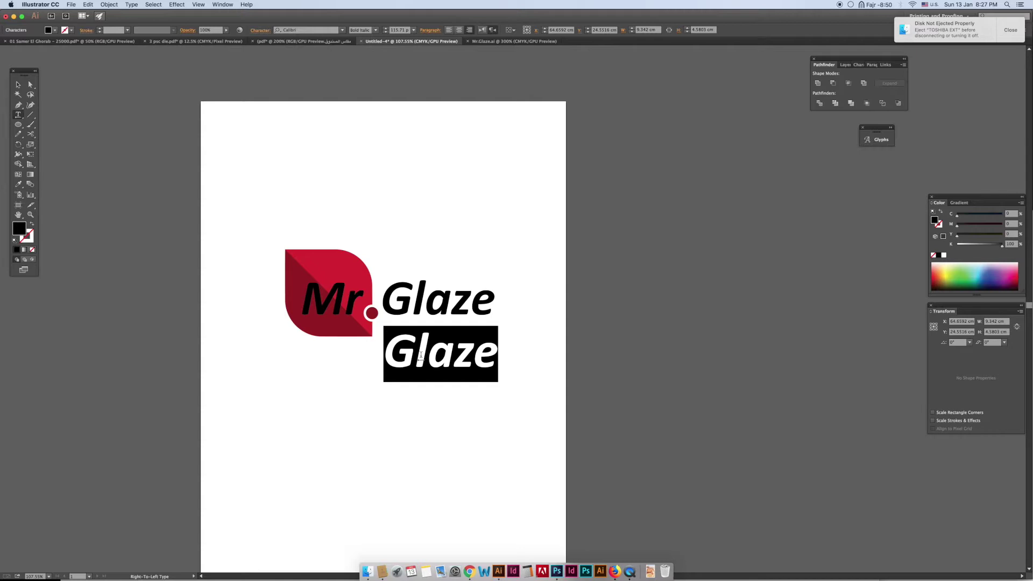
pyautogui.write('Cer')
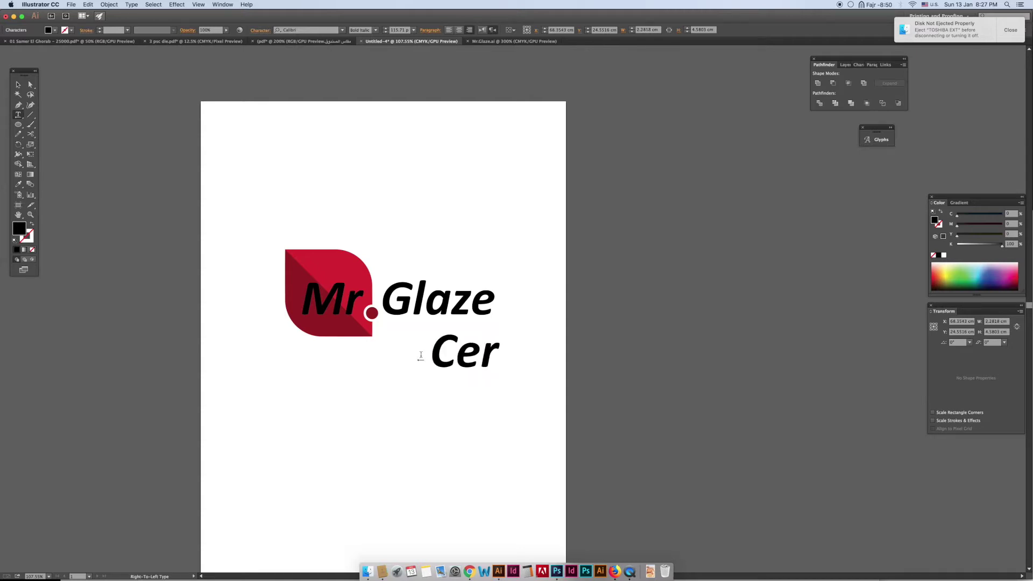
pyautogui.write('amic')
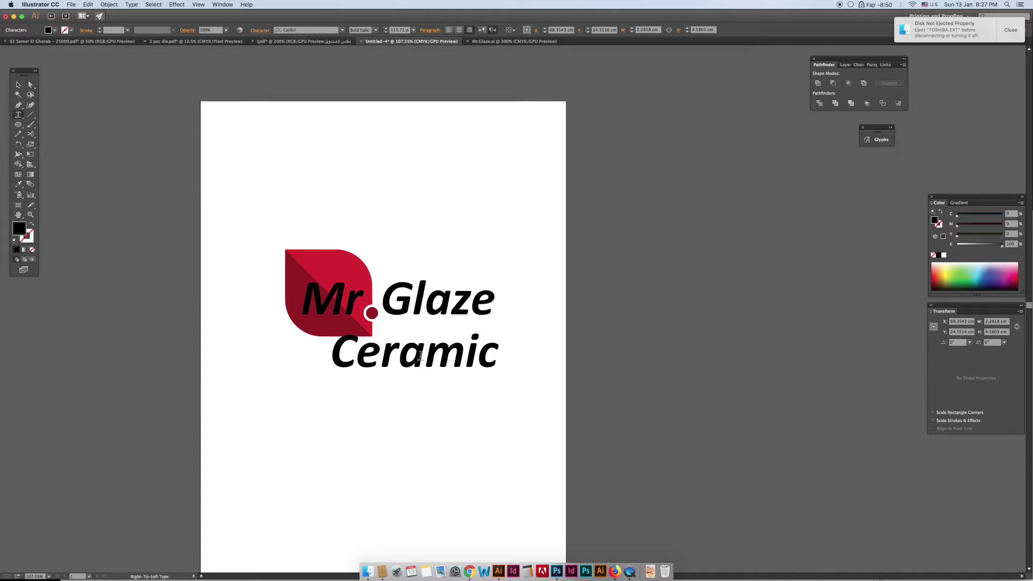
pyautogui.write(' Pro')
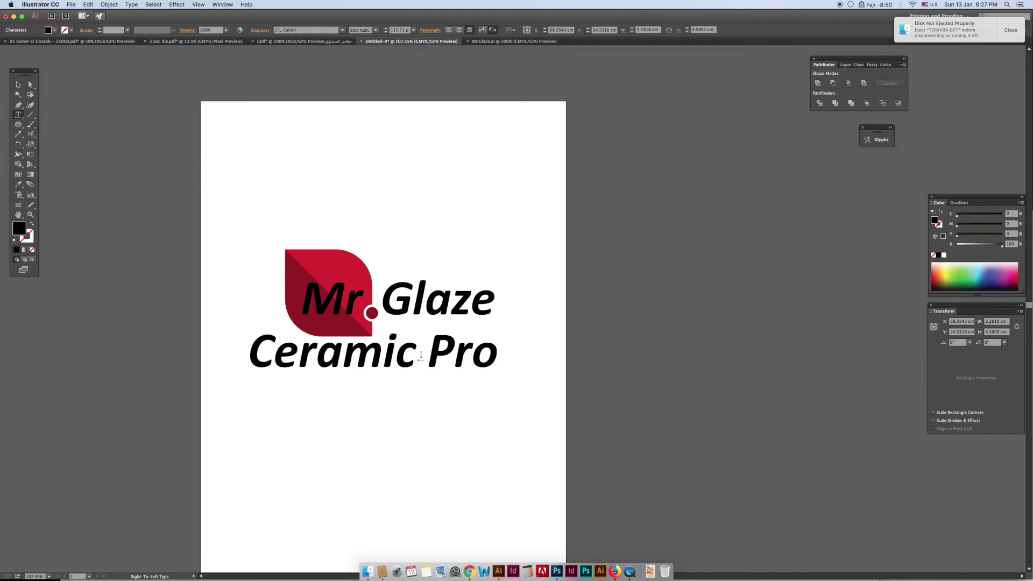
pyautogui.press('Escape')
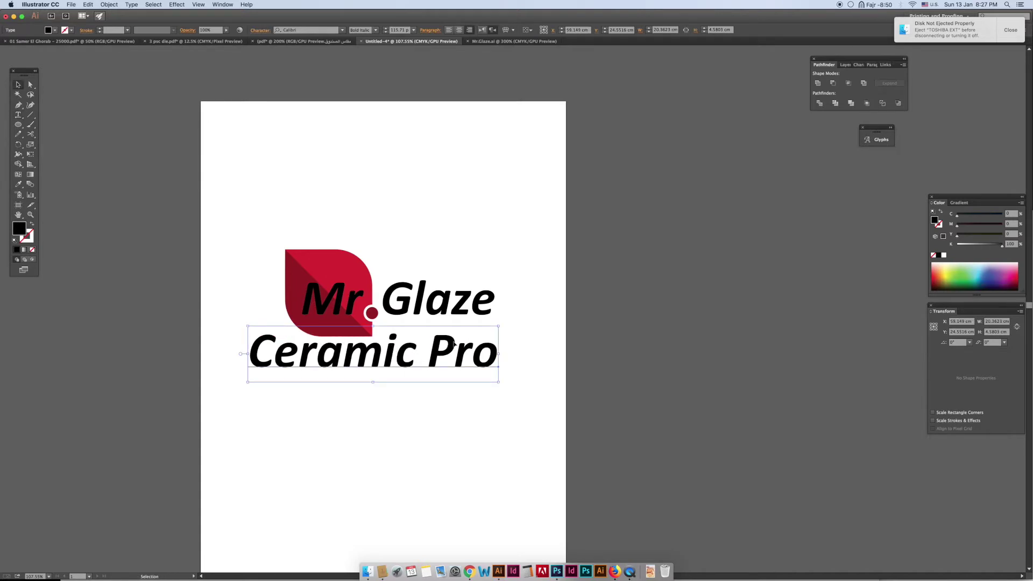
pyautogui.moveTo(498, 326); pyautogui.dragTo(495, 355)
pyautogui.click(540, 345)
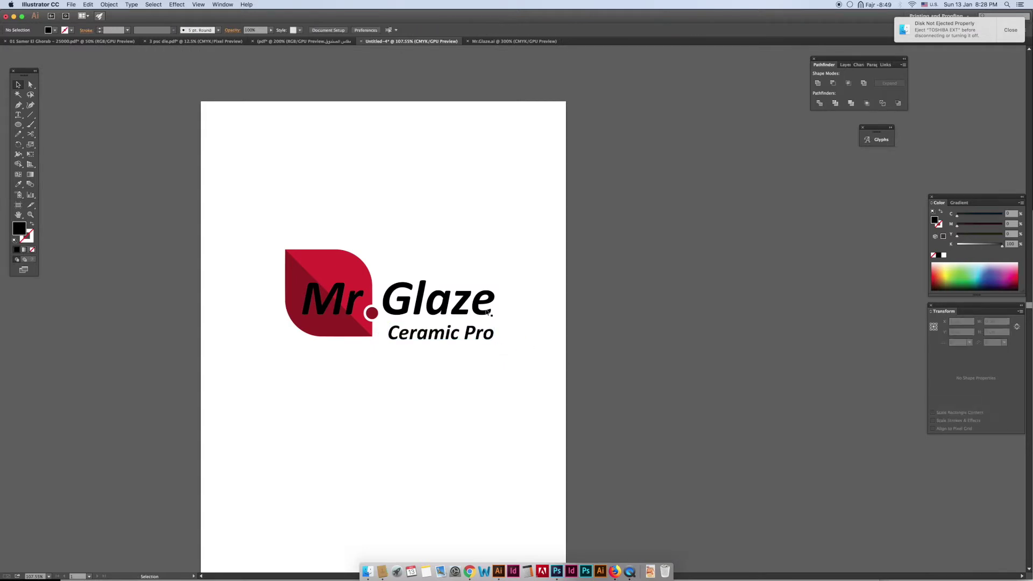
# - Recolour the leaf's upper half orange, about C 10, M 77, Y 100
pyautogui.click(336, 265)
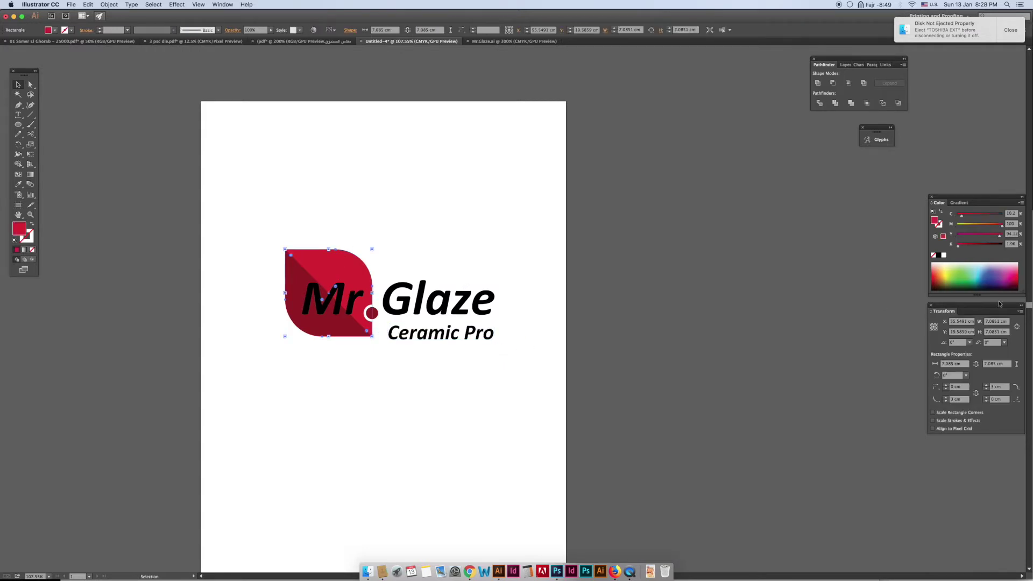
pyautogui.moveTo(957, 274); pyautogui.dragTo(952, 281)
pyautogui.moveTo(961, 277); pyautogui.dragTo(946, 278)
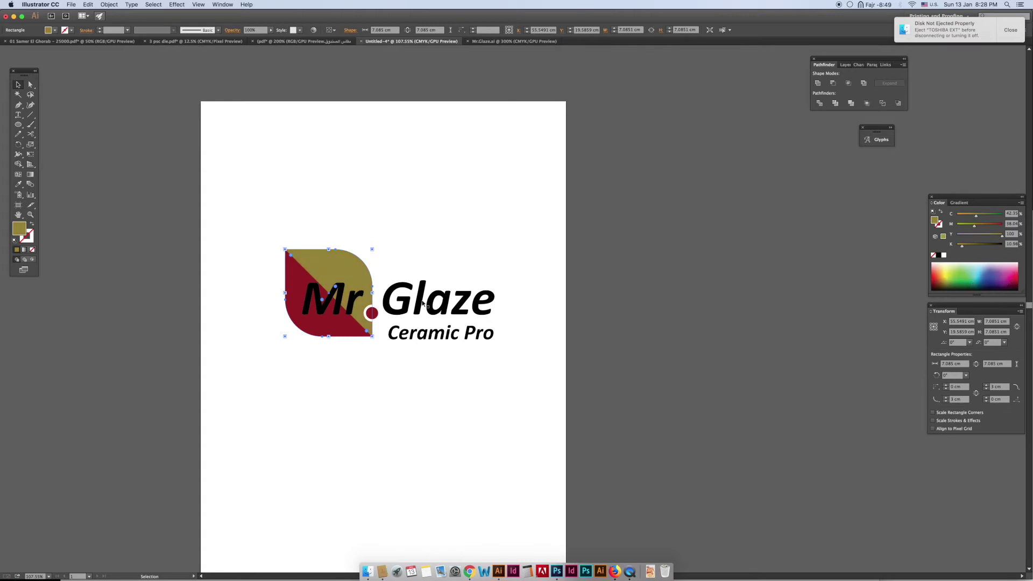
pyautogui.moveTo(937, 277); pyautogui.dragTo(941, 274)
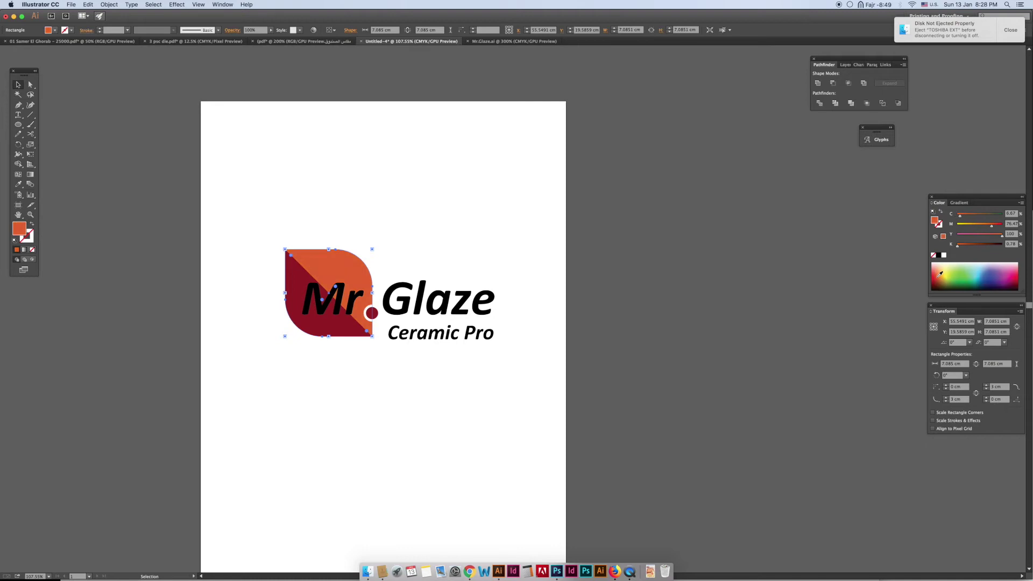
# - Fill the leaf's lower half with the orange sampled from the upper half and darken it to 15% black
pyautogui.click(19, 83)
pyautogui.click(292, 273)
pyautogui.press('i')
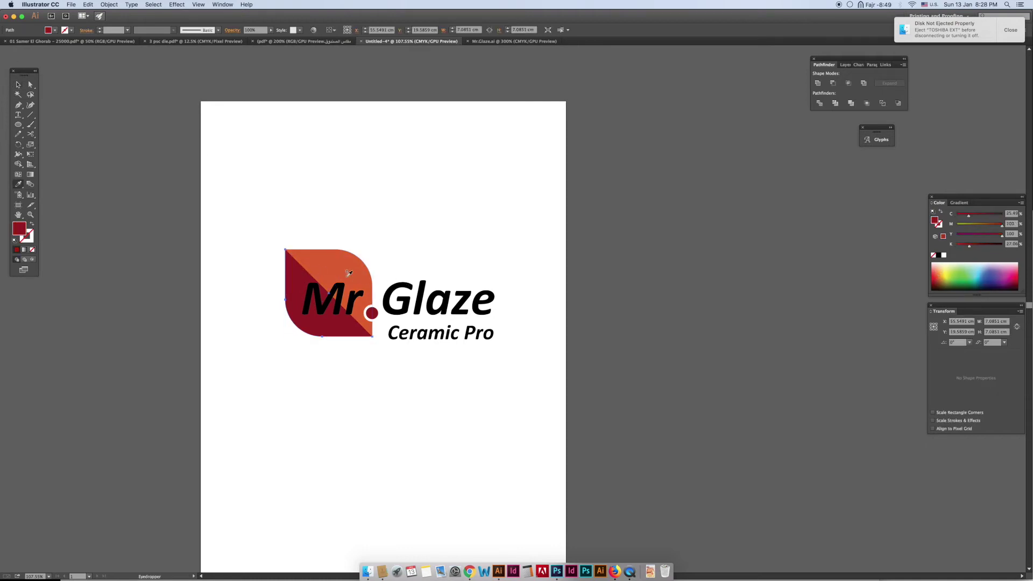
pyautogui.click(350, 272)
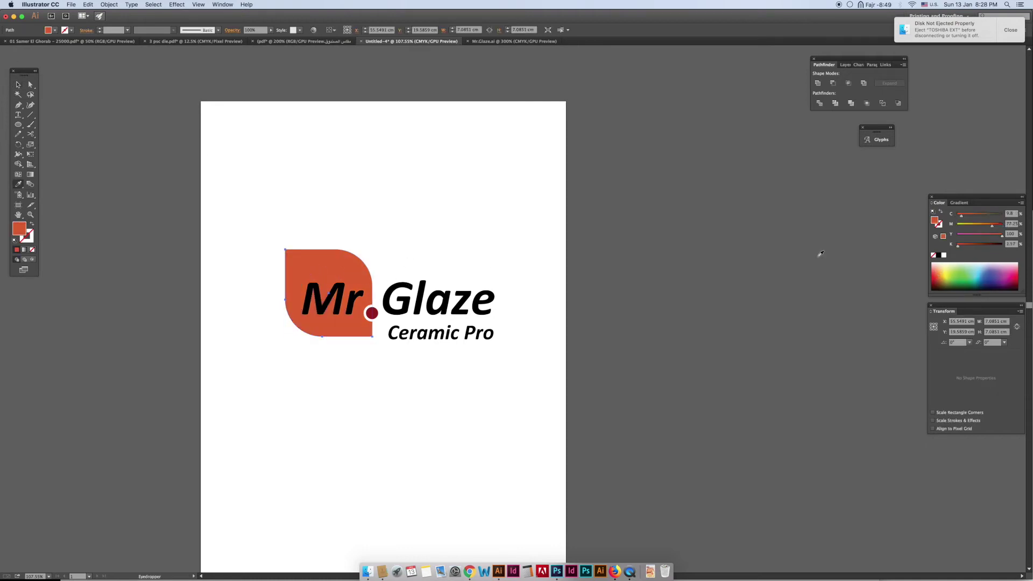
pyautogui.click(962, 249)
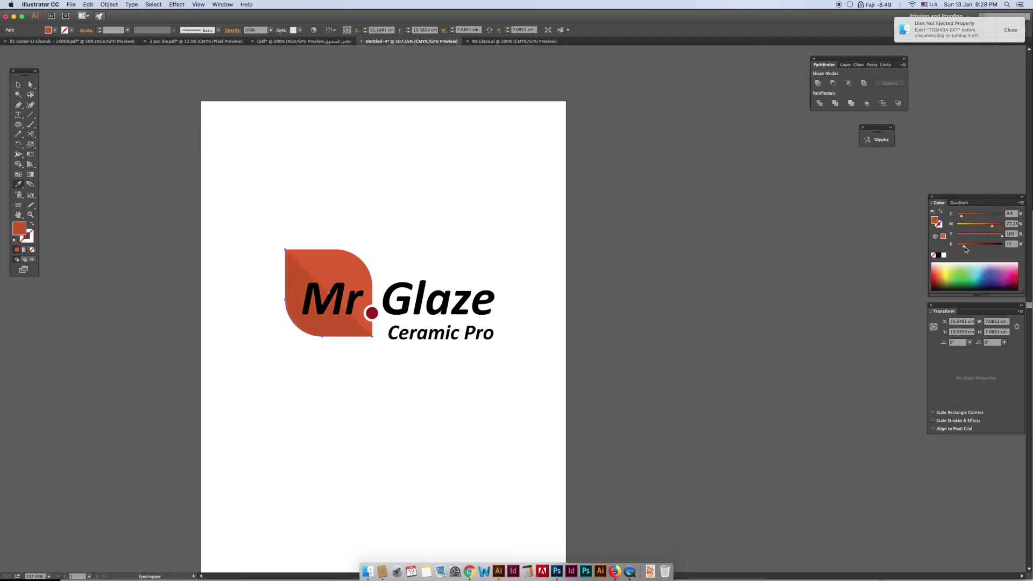
pyautogui.click(18, 84)
pyautogui.click(347, 212)
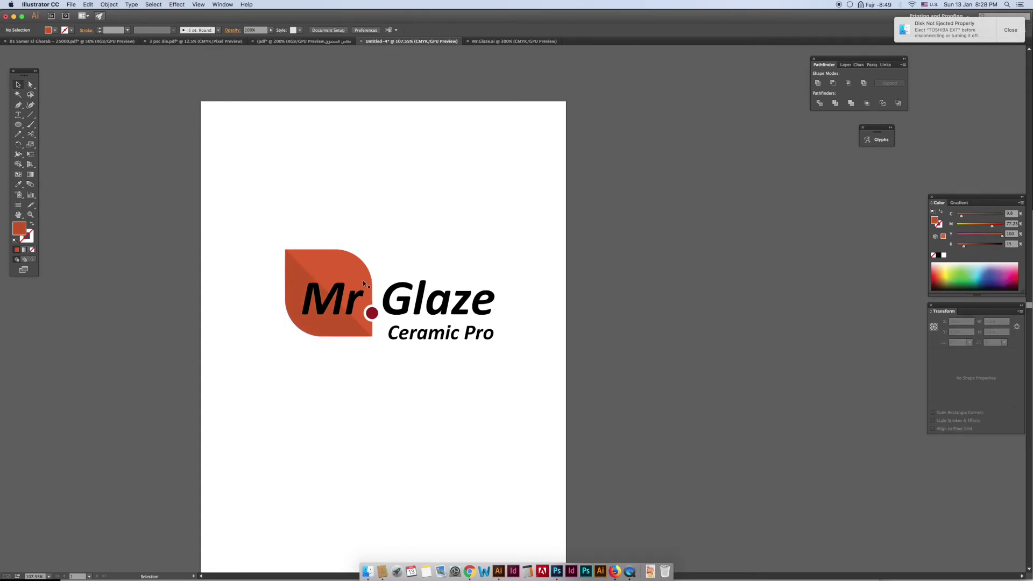
# - Fill the "Mr" text on the leaf with white sampled from the artboard
pyautogui.click(338, 290)
pyautogui.press('i')
pyautogui.click(422, 201)
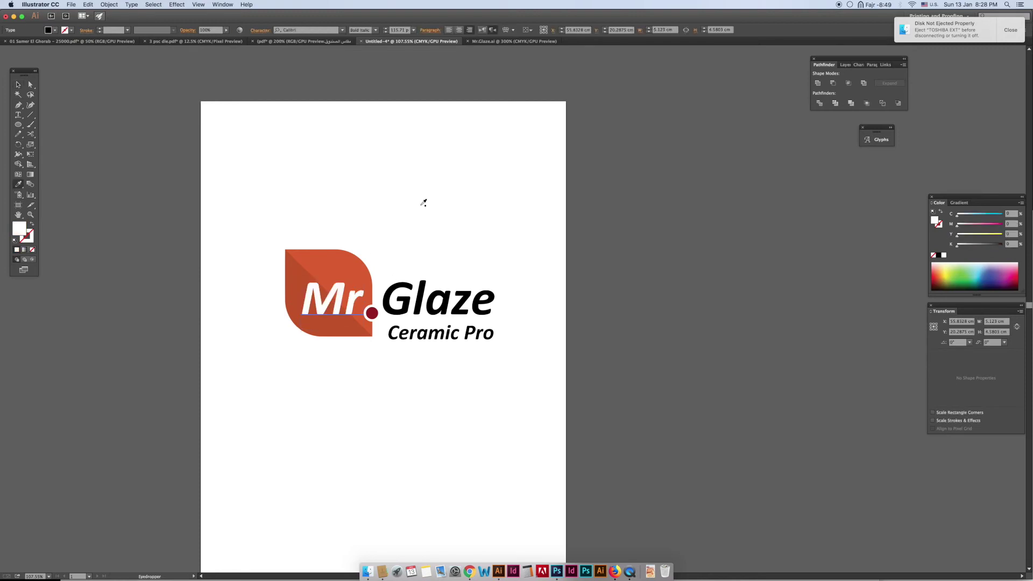
pyautogui.click(19, 84)
pyautogui.click(269, 127)
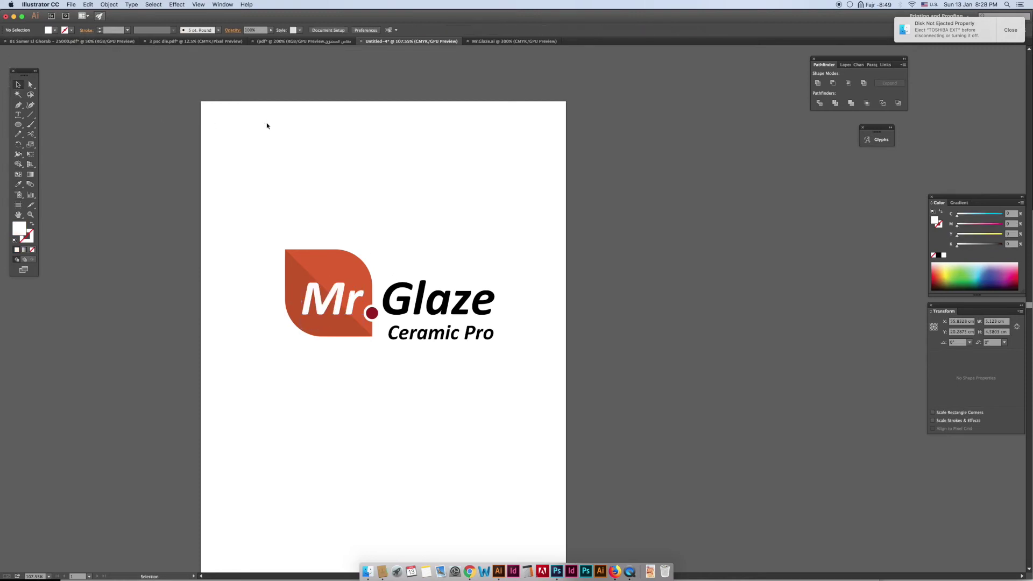
# - Lighten the "Ceramic Pro" text to a mid grey by reducing its black value and move it slightly up towards "Glaze"
pyautogui.click(420, 333)
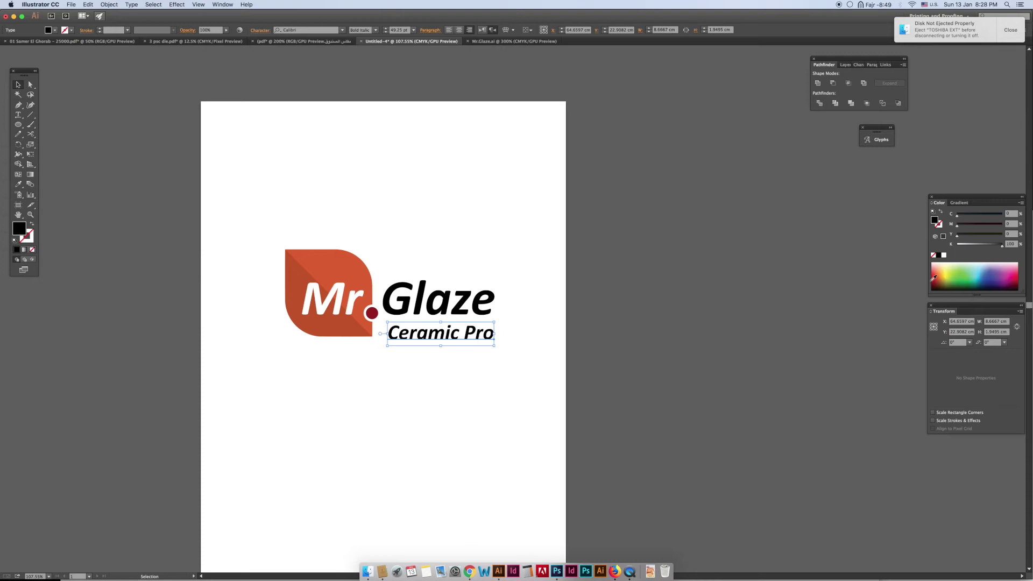
pyautogui.click(978, 246)
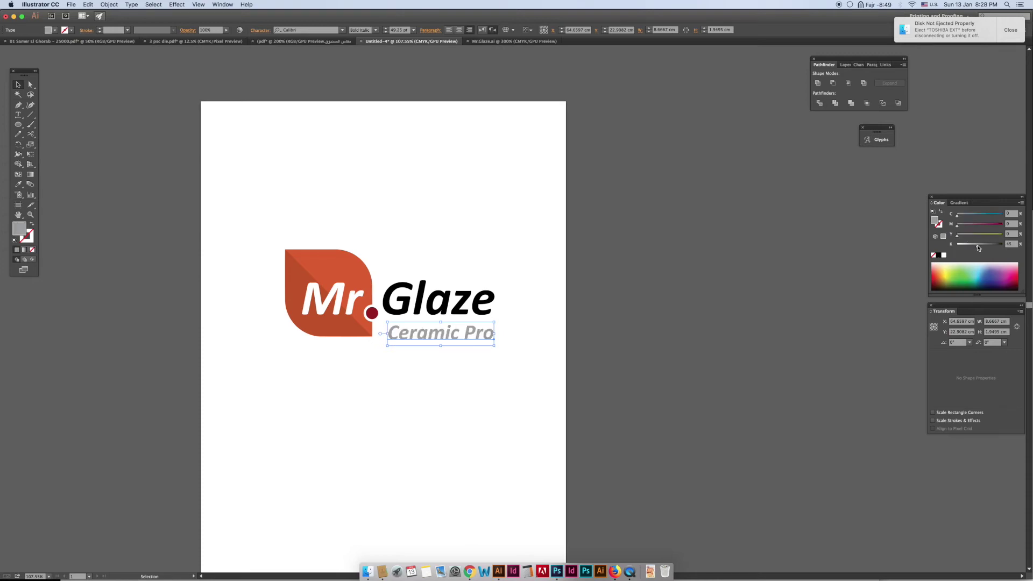
pyautogui.click(479, 353)
pyautogui.click(467, 345)
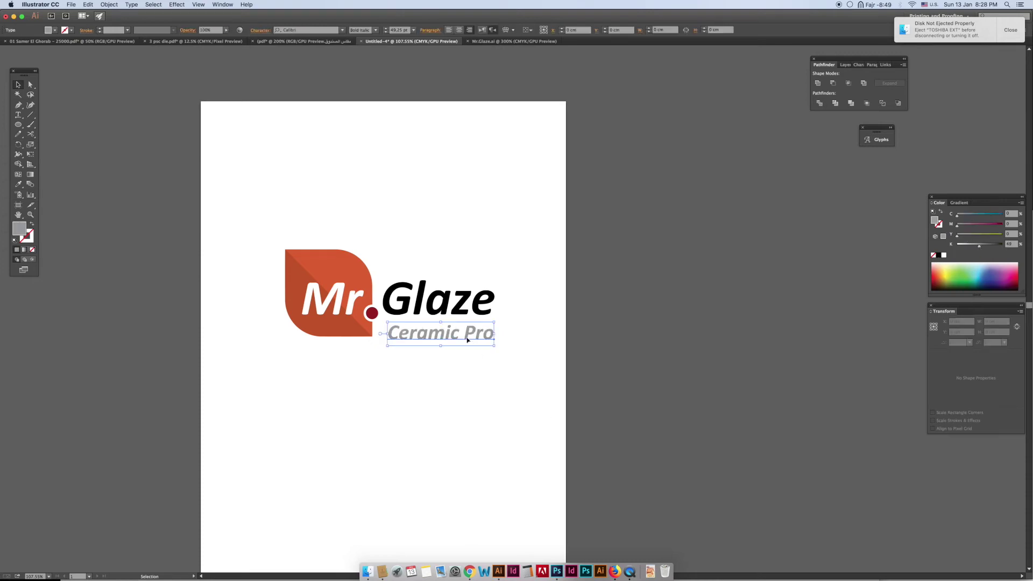
pyautogui.moveTo(467, 345); pyautogui.dragTo(467, 340)
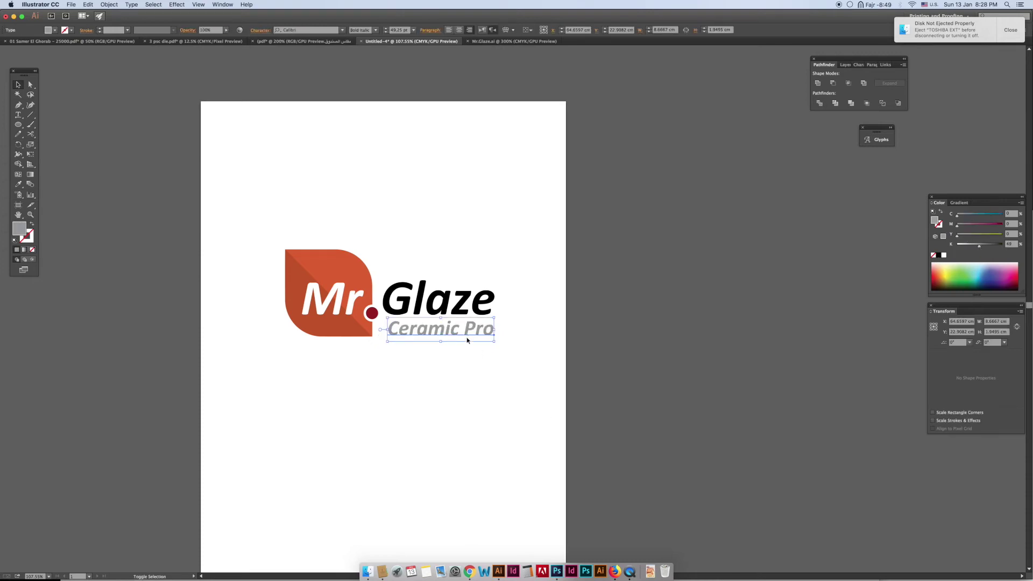
# - Move the complete logo, including the leaf, the dot and all lettering, slightly down and left on the artboard
pyautogui.click(434, 411)
pyautogui.moveTo(269, 197); pyautogui.dragTo(530, 369)
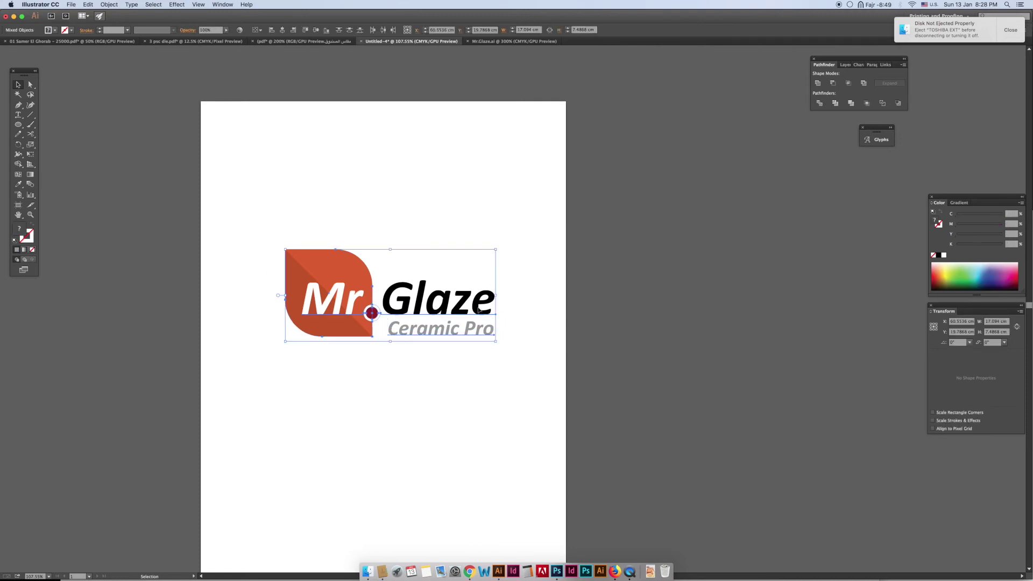
pyautogui.moveTo(478, 310); pyautogui.dragTo(471, 353)
pyautogui.click(565, 399)
pyautogui.scroll(-1, 565, 399)
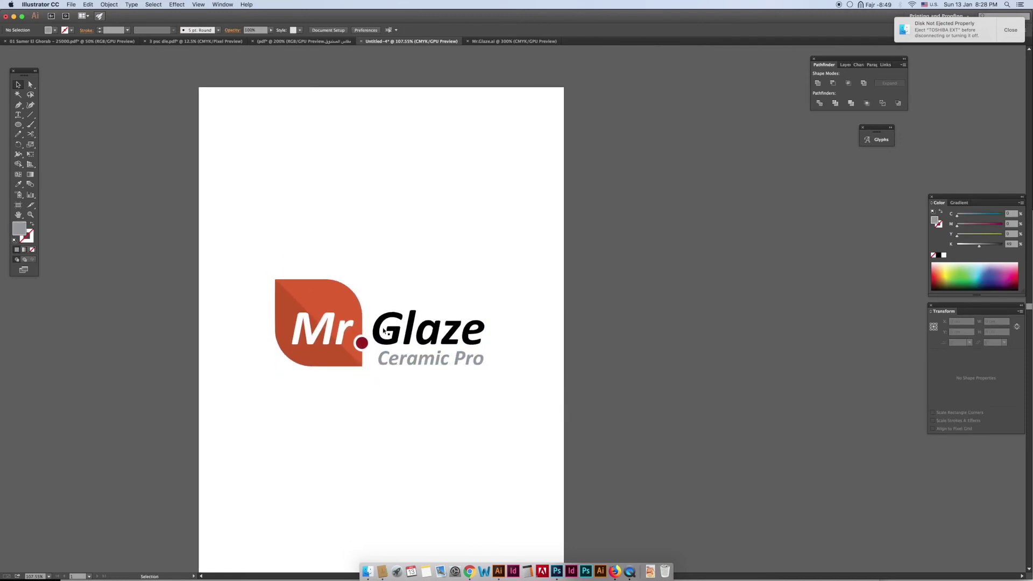
# - Try to recolour the grouped dot and ring with the orange sampled from the leaf's upper half
pyautogui.click(360, 343)
pyautogui.press('i')
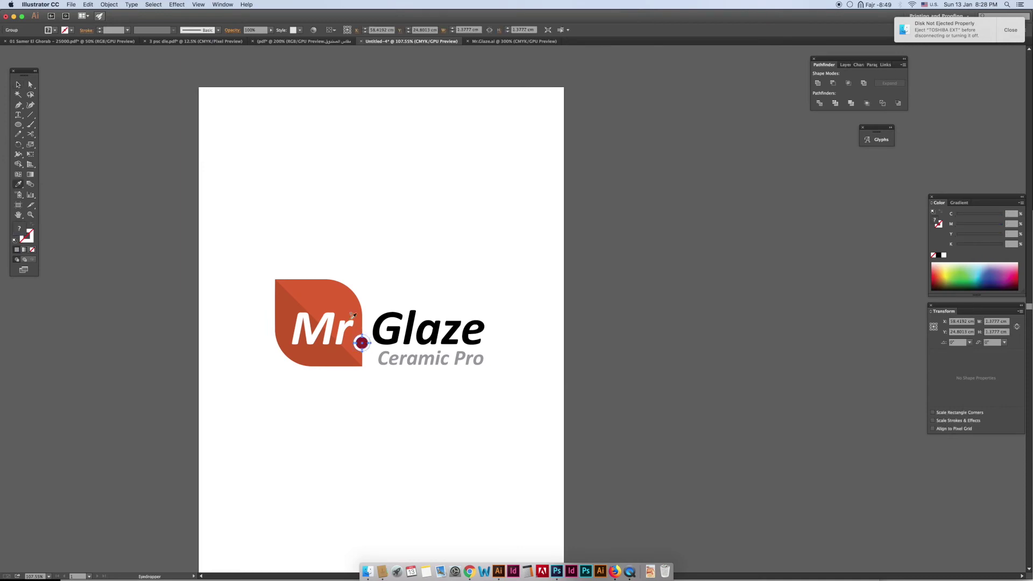
pyautogui.click(347, 294)
pyautogui.press('super+z')
pyautogui.press('v')
# - Ungroup the dark red dot from its white ring beside "Mr"
pyautogui.click(409, 233)
pyautogui.click(362, 341)
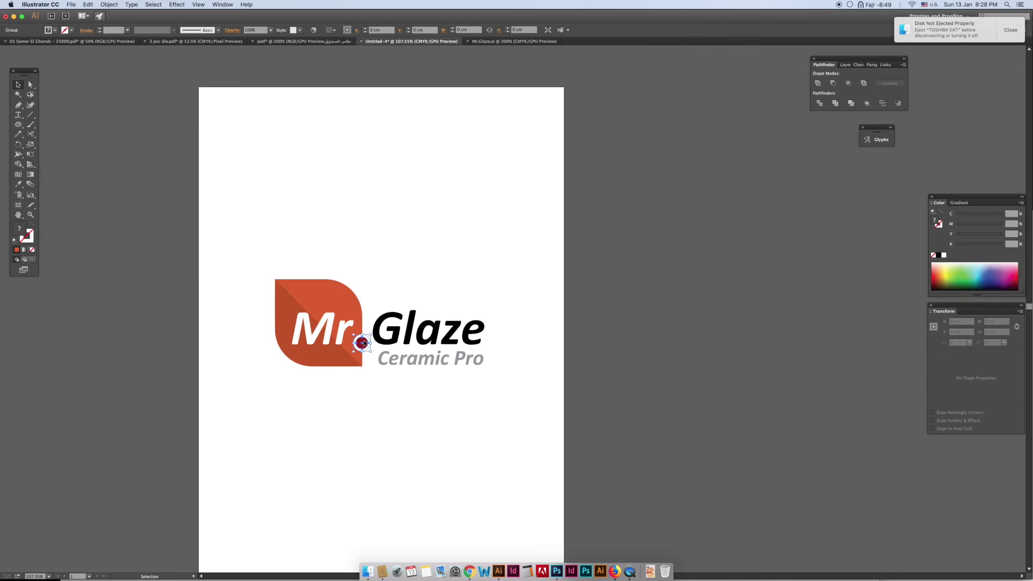
pyautogui.rightClick(365, 344)
pyautogui.click(385, 392)
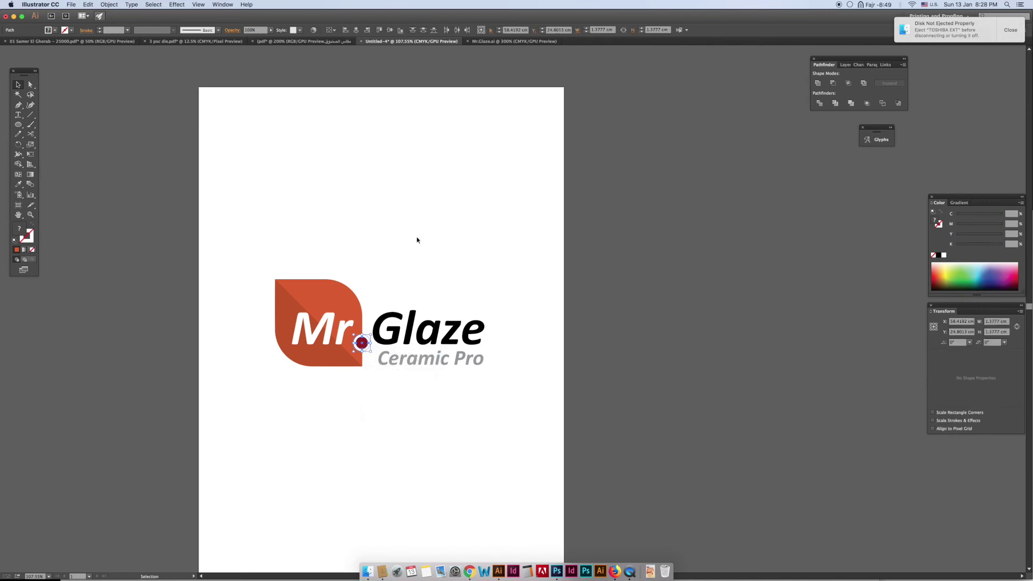
# - Fill the inner circle of the dot with the orange sampled from the leaf's upper half
pyautogui.click(362, 344)
pyautogui.press('i')
pyautogui.click(349, 297)
pyautogui.press('v')
pyautogui.click(450, 222)
# - Examine the finished logo up close and at a reduced size to check its colours and lettering
pyautogui.moveTo(430, 224); pyautogui.dragTo(432, 247)
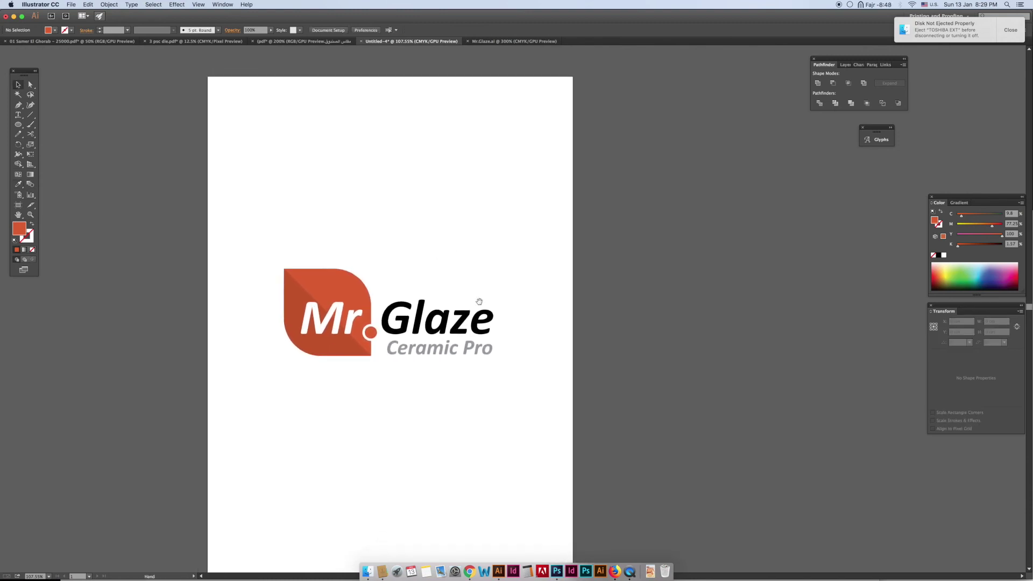
pyautogui.moveTo(479, 302); pyautogui.dragTo(485, 294)
pyautogui.press('z')
pyautogui.doubleClick(466, 329)
pyautogui.moveTo(462, 333); pyautogui.dragTo(460, 404)
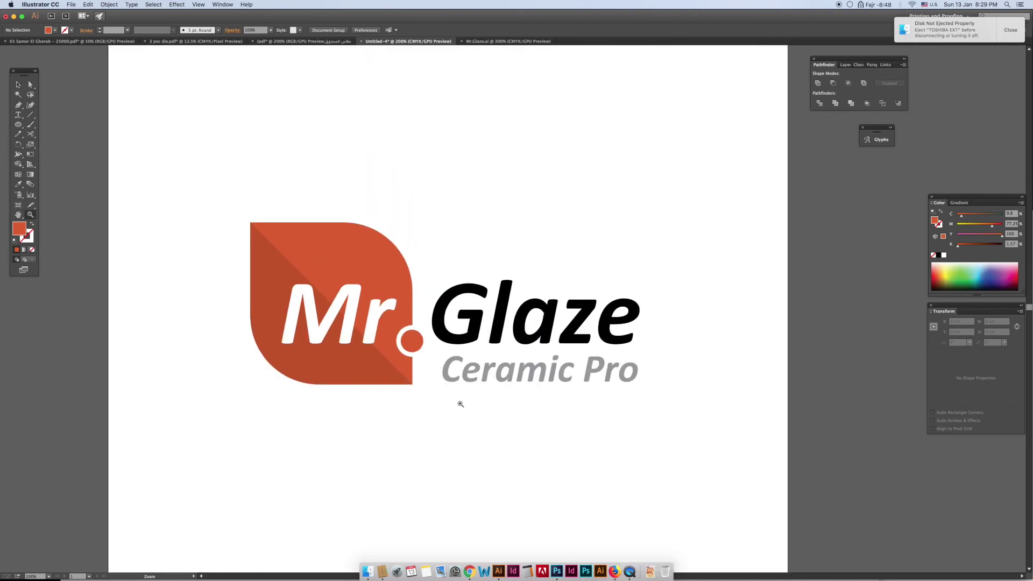
pyautogui.press('super+minus')
pyautogui.press('super+minus')
pyautogui.press('super+equal')
pyautogui.press('super+minus')
pyautogui.moveTo(501, 354); pyautogui.dragTo(466, 362)
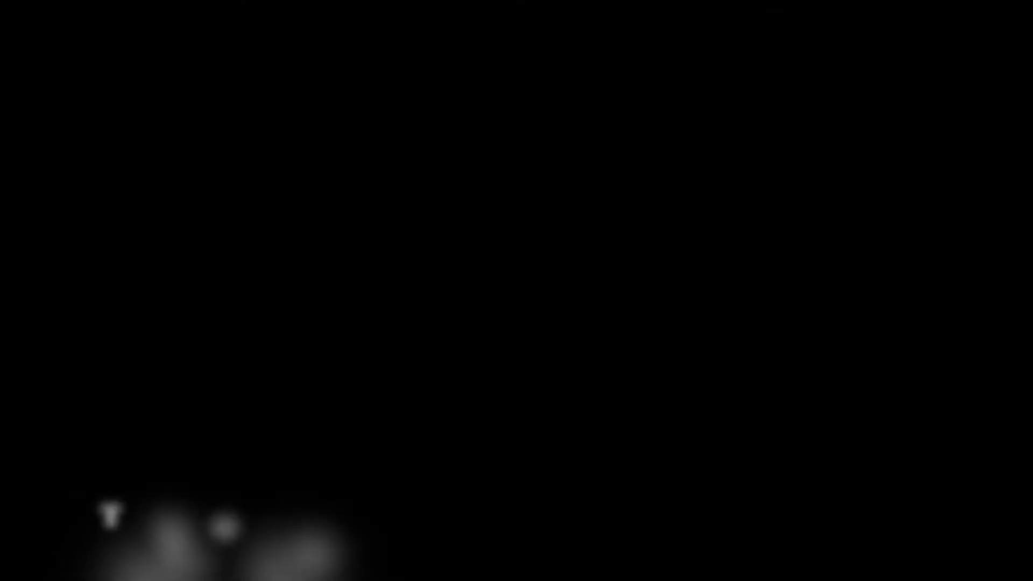